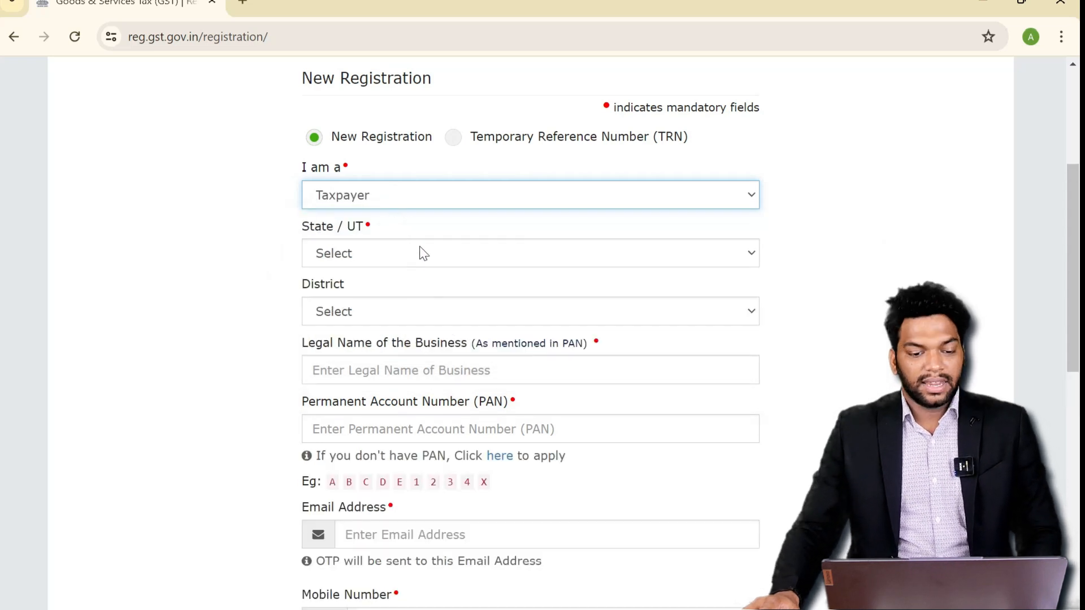
- Choose Haryana as the state and Faridabad as the district
{"action": "left_click", "coordinate": [436, 262]}
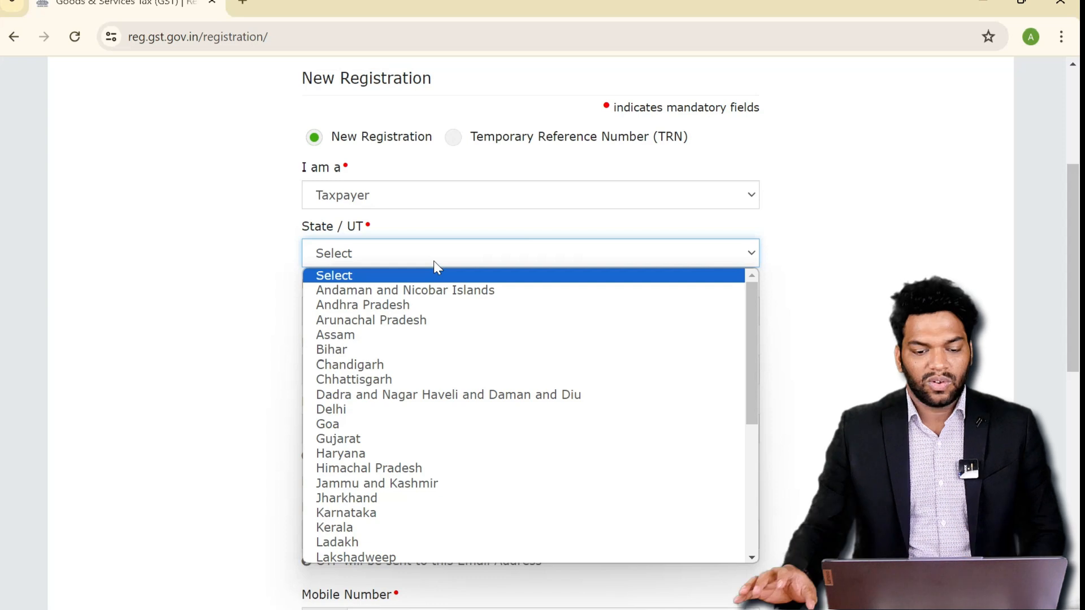
{"action": "left_click", "coordinate": [367, 453]}
{"action": "left_click", "coordinate": [395, 320]}
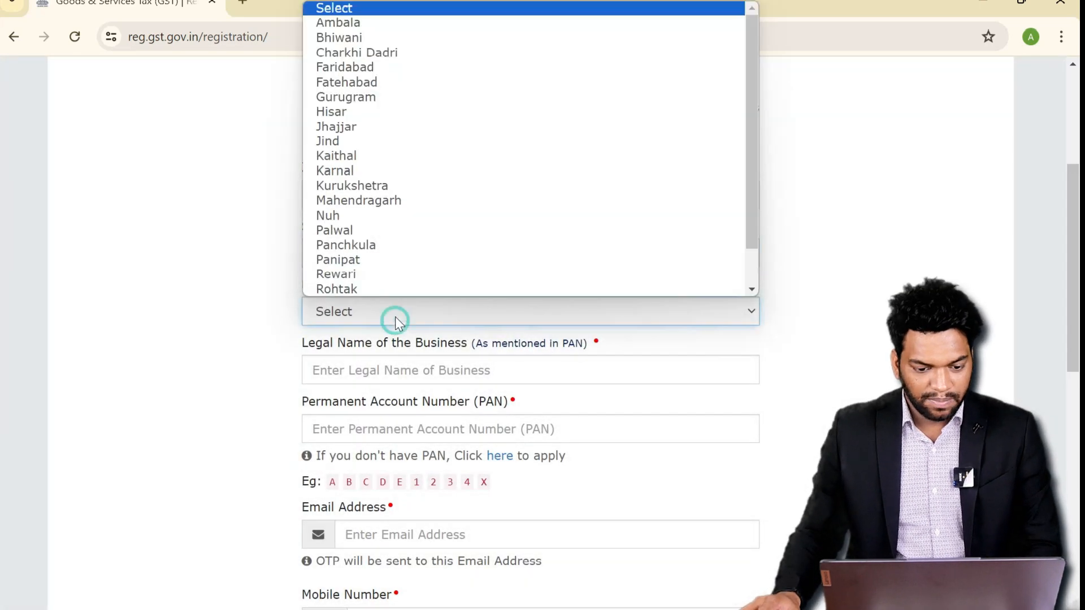
{"action": "left_click", "coordinate": [345, 67]}
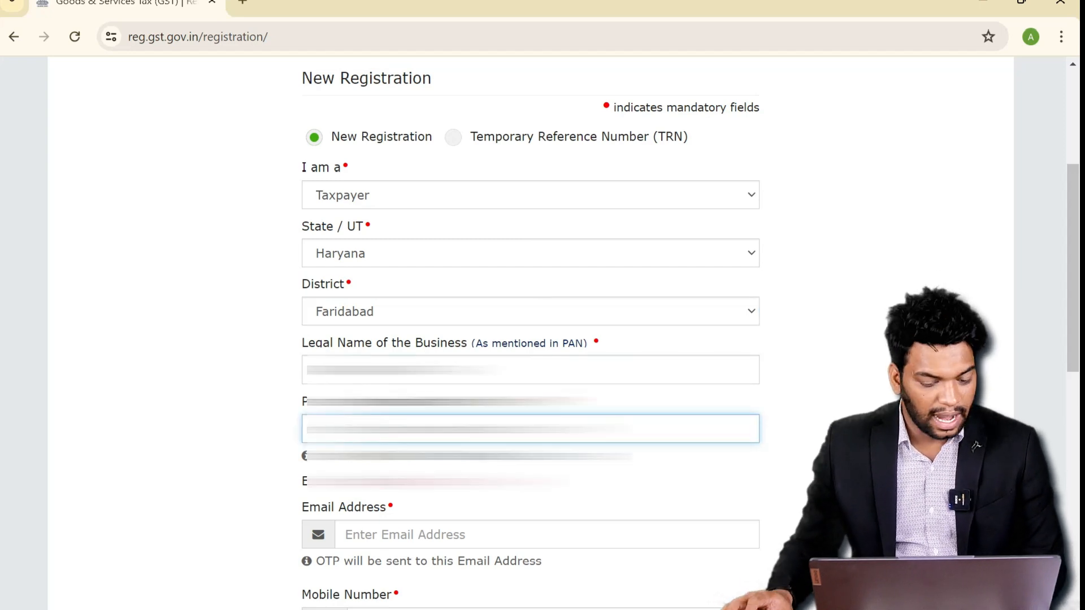
- Fill in the e-mail address and captcha, then submit Part A for OTP verification
{"action": "scroll", "coordinate": [530, 339], "scroll_direction": "down", "scroll_amount": 5}
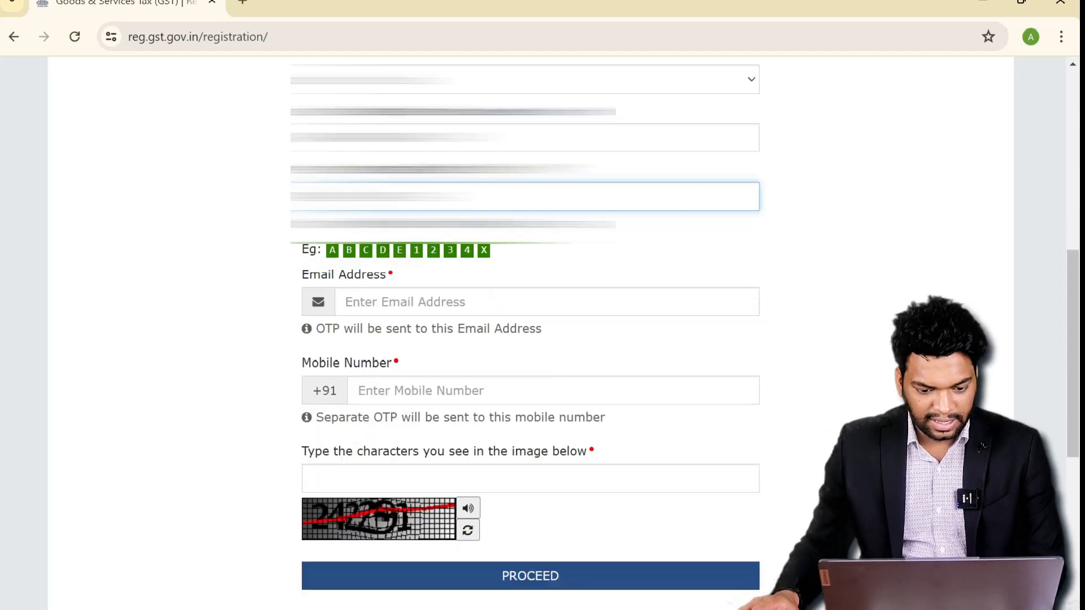
{"action": "left_click", "coordinate": [380, 274]}
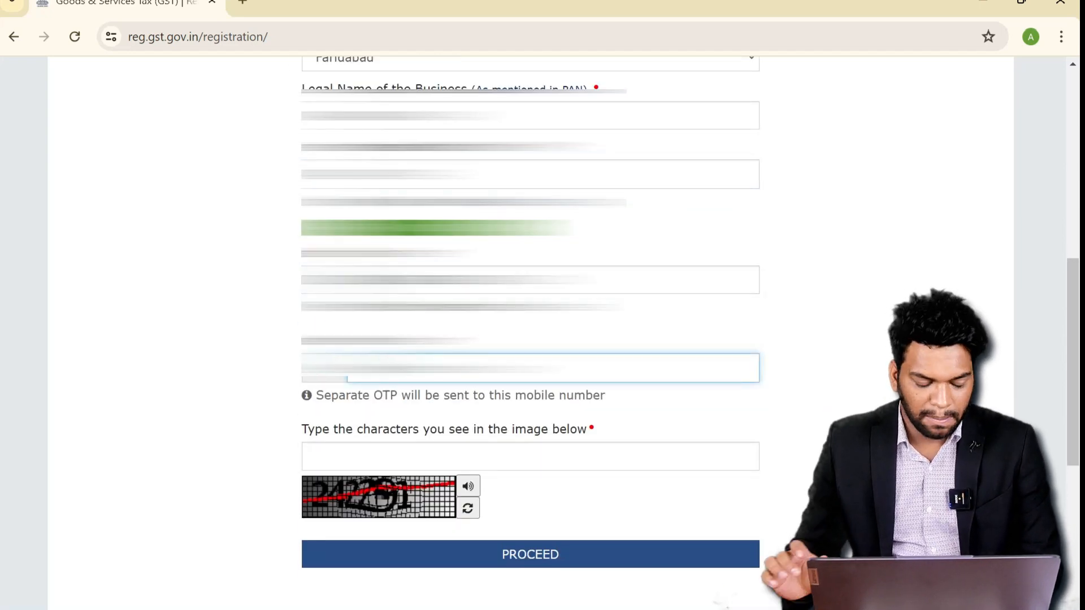
{"action": "left_click", "coordinate": [390, 453]}
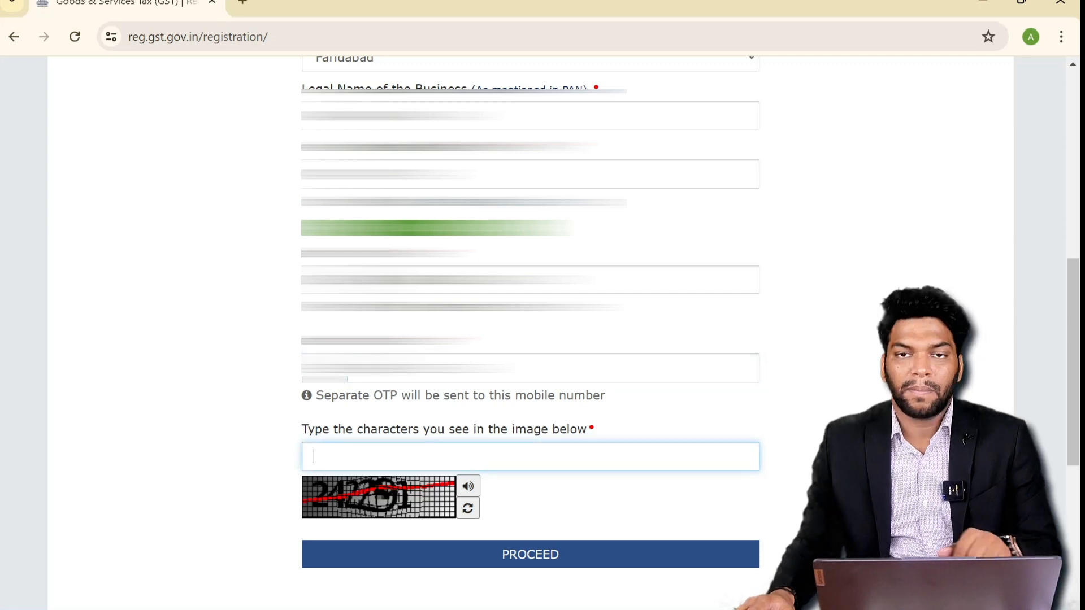
{"action": "type", "text": "242291"}
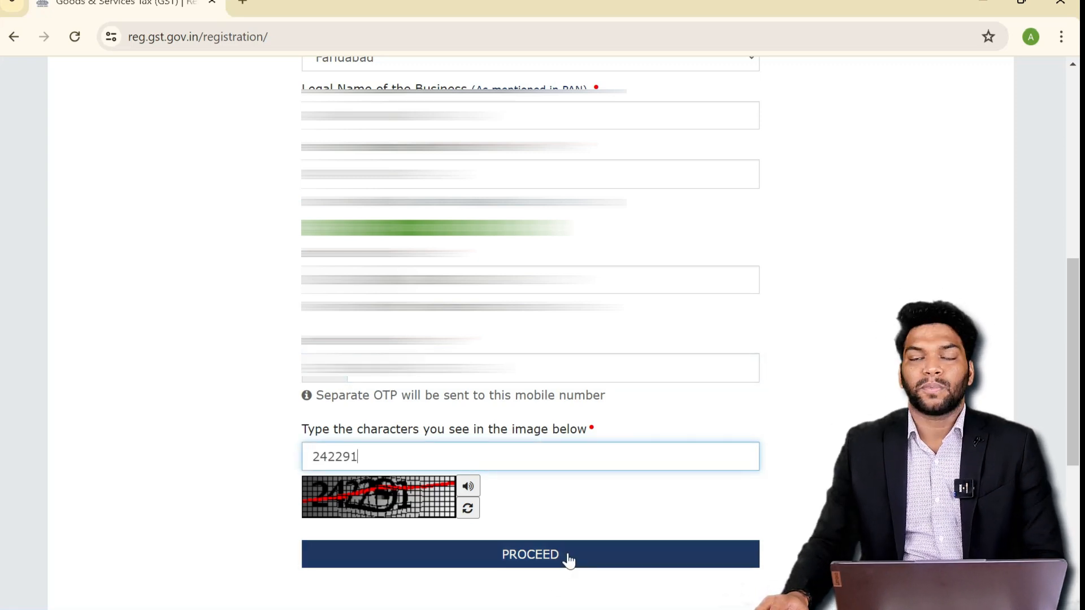
{"action": "left_click", "coordinate": [568, 558]}
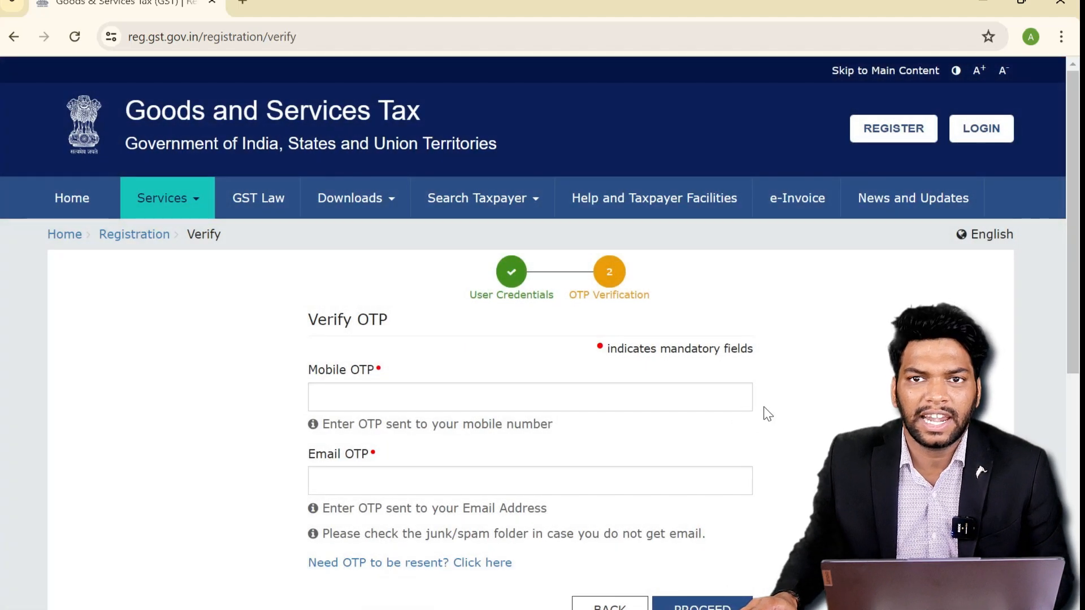
- Enter the mobile and email OTPs to submit Part A, then select the issued TRN to copy it
{"action": "scroll", "coordinate": [785, 413], "scroll_direction": "down", "scroll_amount": 1}
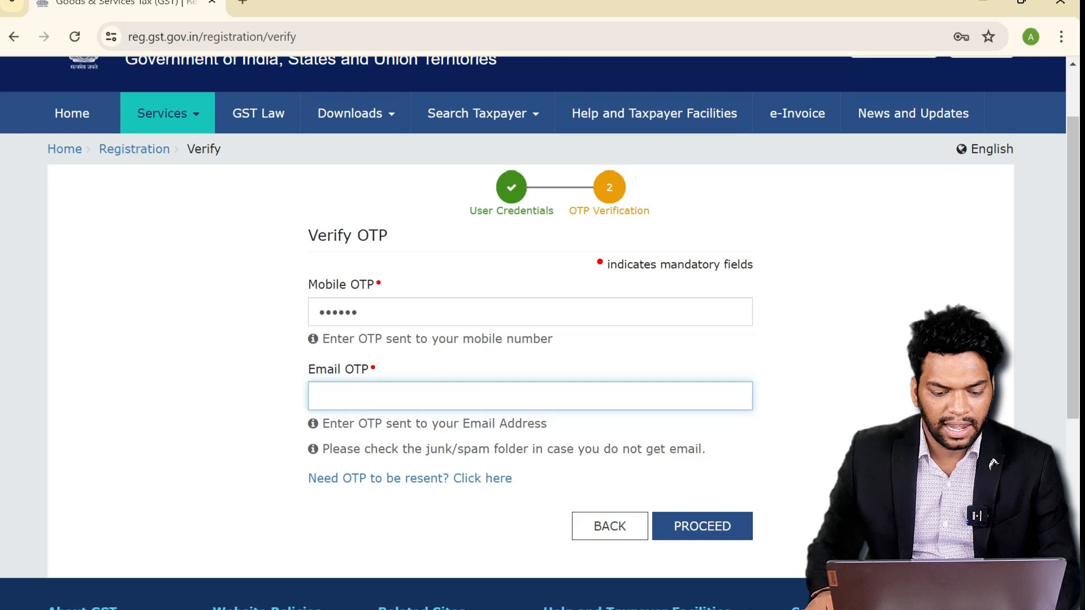
{"action": "key", "text": "ctrl+v"}
{"action": "left_click", "coordinate": [699, 525]}
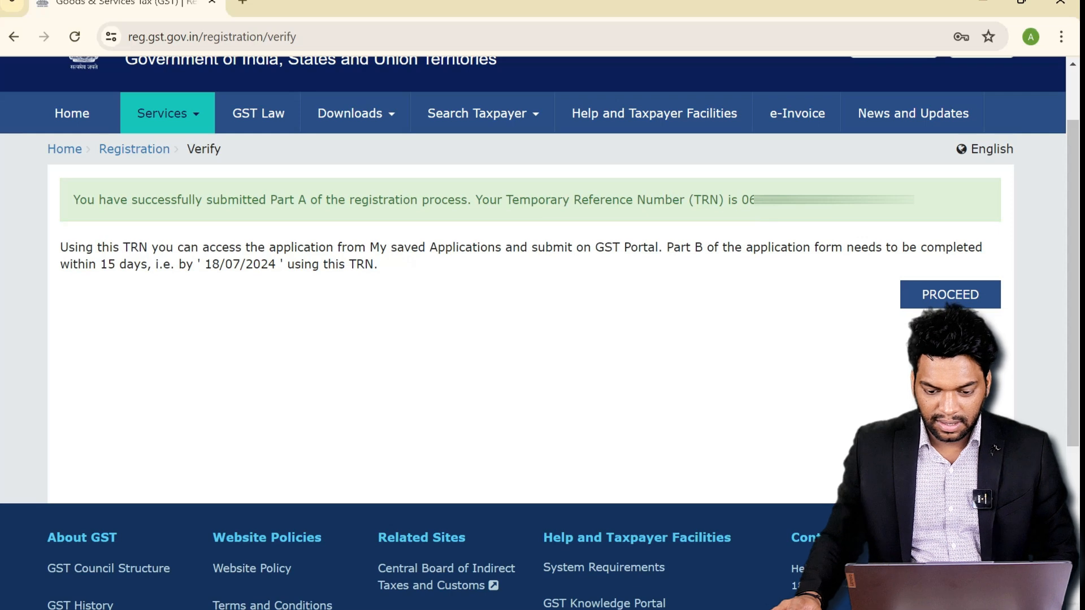
{"action": "left_click_drag", "start_coordinate": [861, 200], "coordinate": [739, 199]}
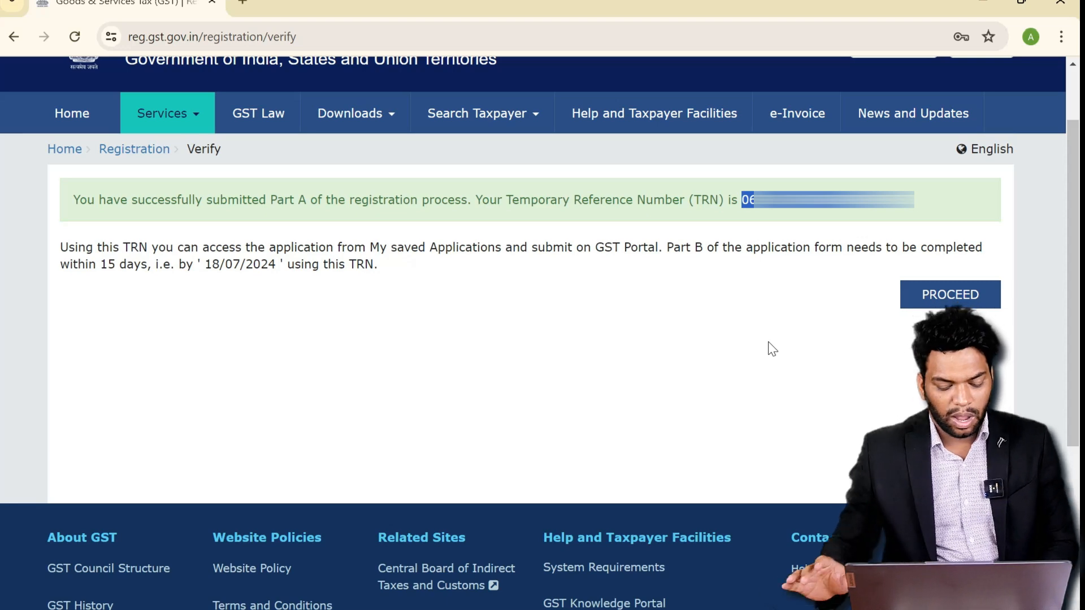
- Log in with the copied TRN and the captcha
{"action": "left_click", "coordinate": [949, 295]}
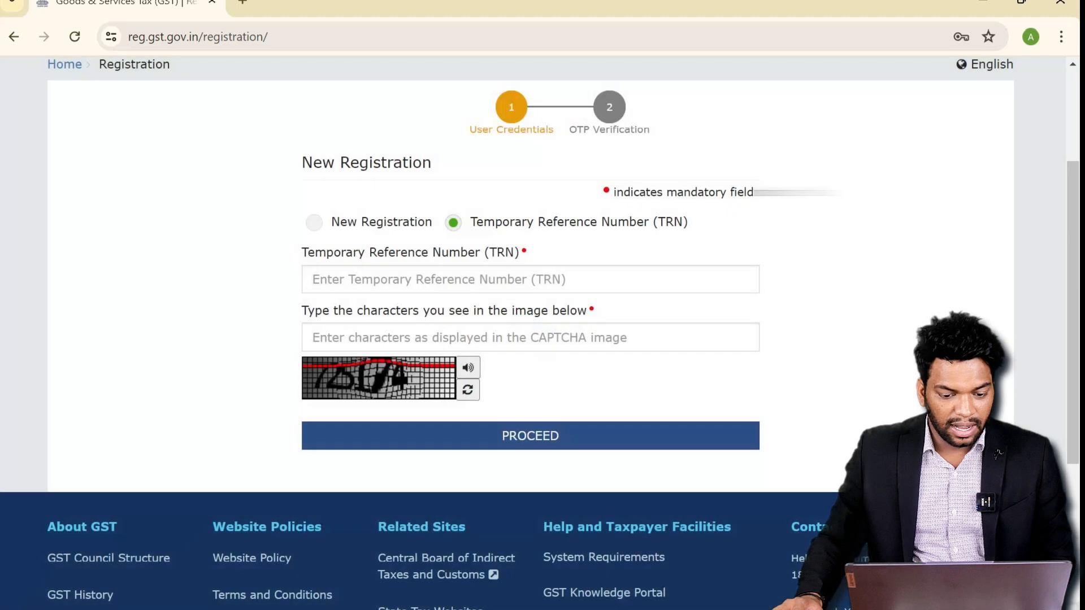
{"action": "left_click", "coordinate": [414, 279]}
{"action": "key", "text": "ctrl+v"}
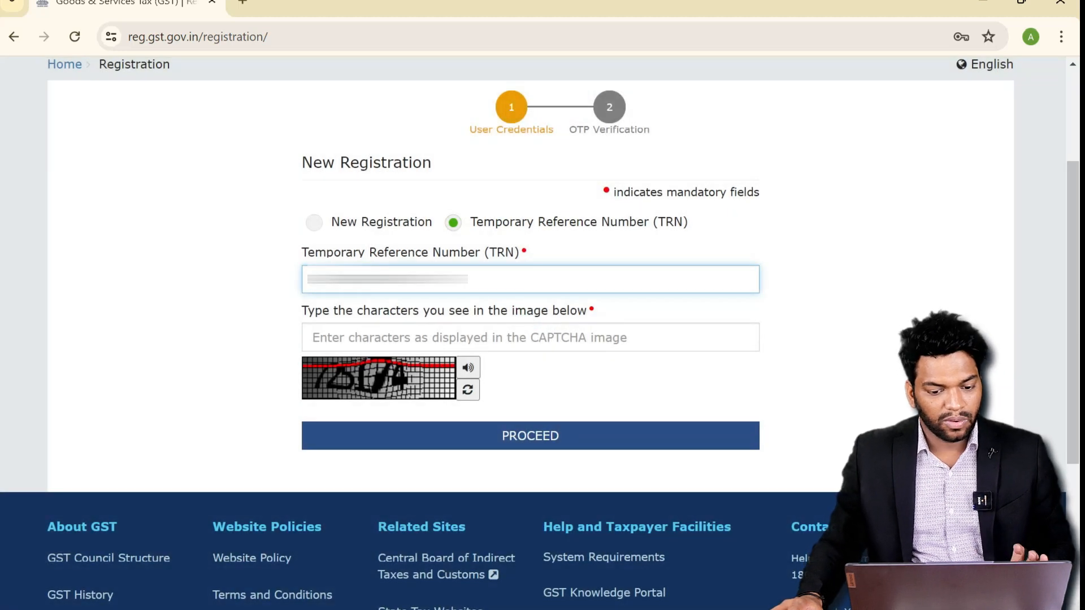
{"action": "left_click", "coordinate": [402, 333]}
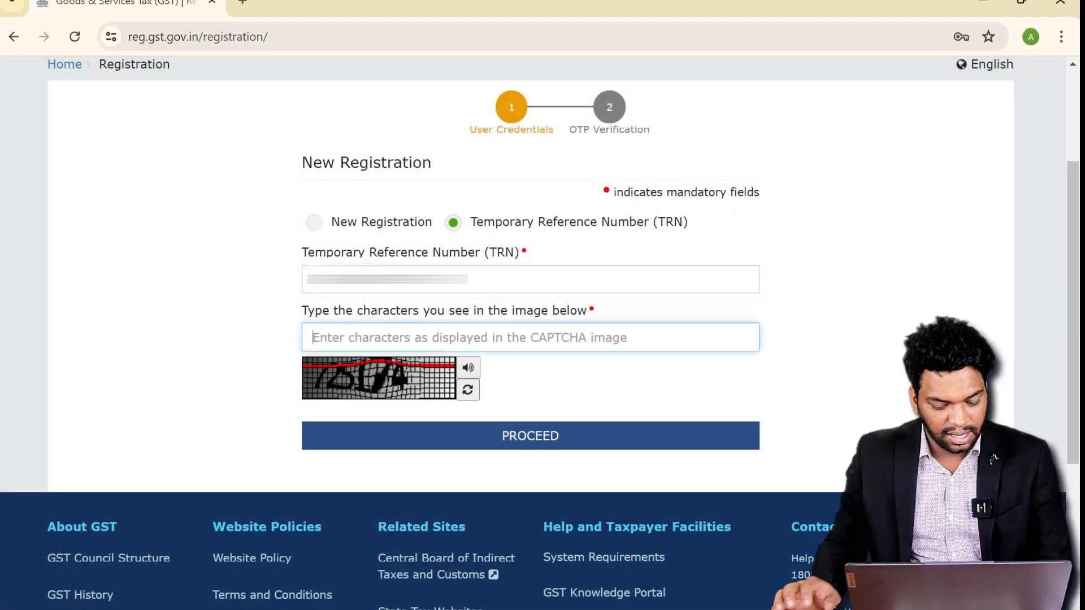
{"action": "type", "text": "725"}
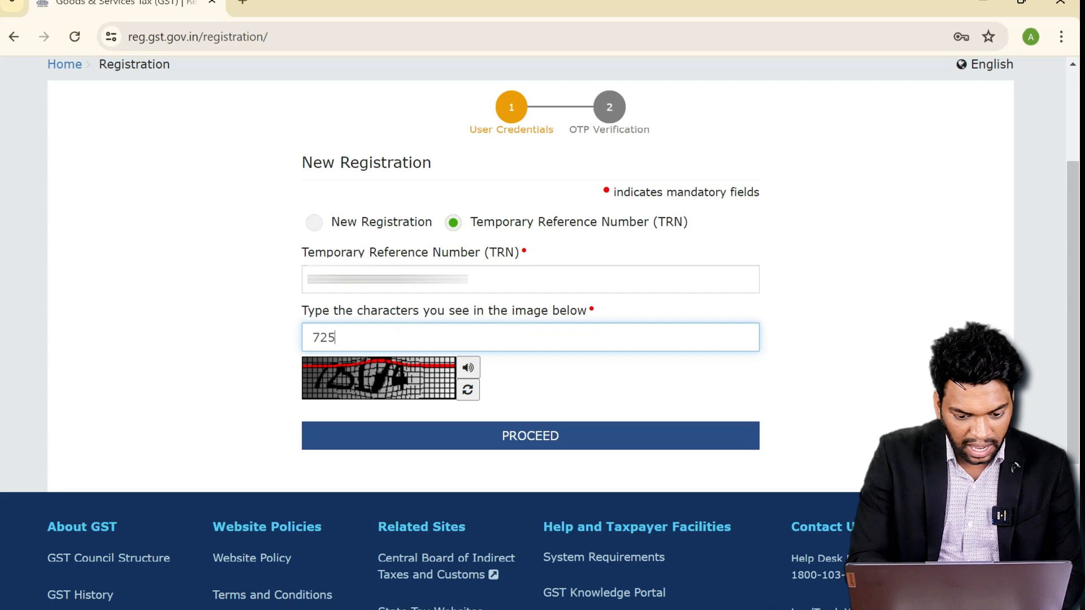
{"action": "type", "text": "174"}
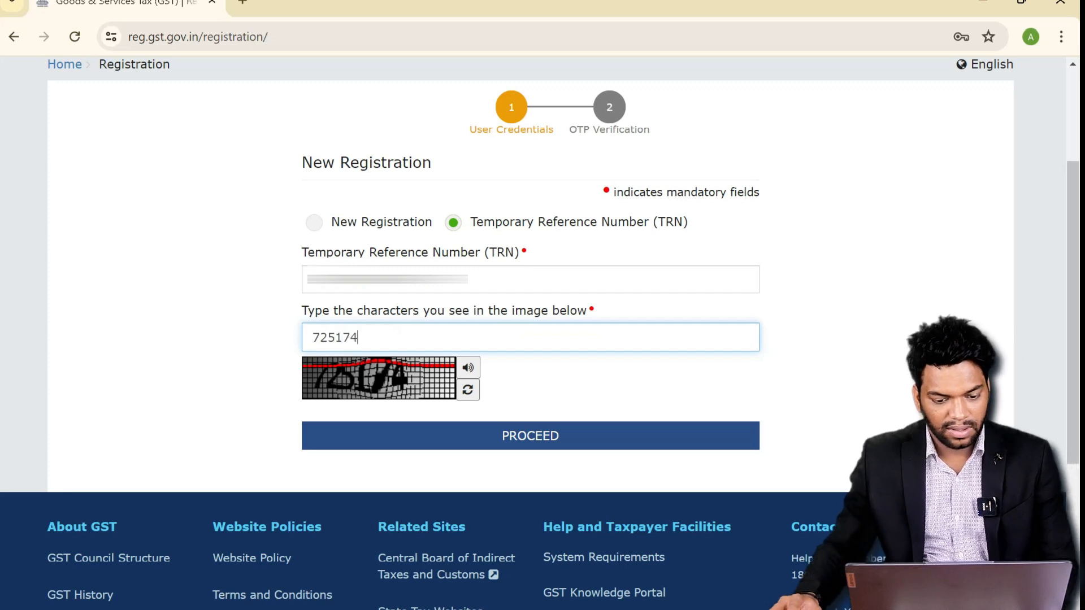
{"action": "left_click", "coordinate": [526, 447]}
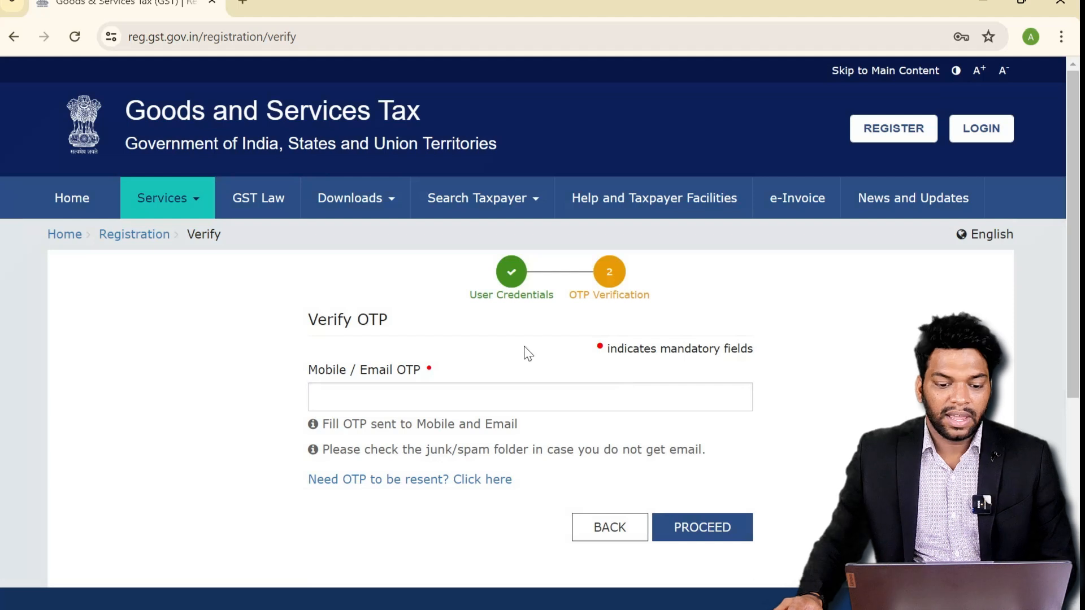
- Enter the mobile/email OTP and verify it to reach the dashboard
{"action": "scroll", "coordinate": [522, 353], "scroll_direction": "down", "scroll_amount": 2}
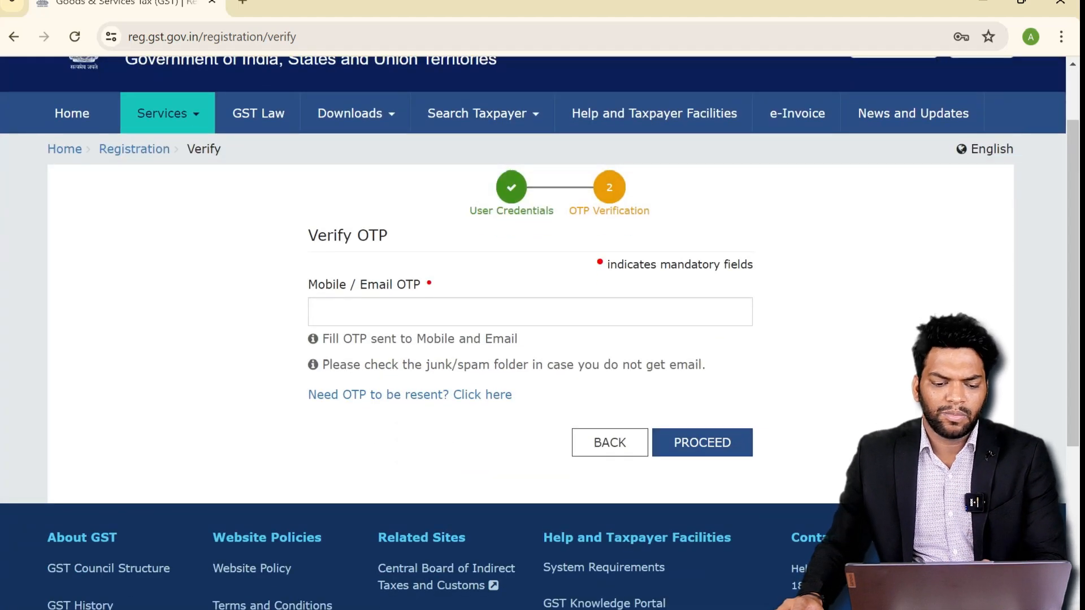
{"action": "left_click", "coordinate": [394, 313]}
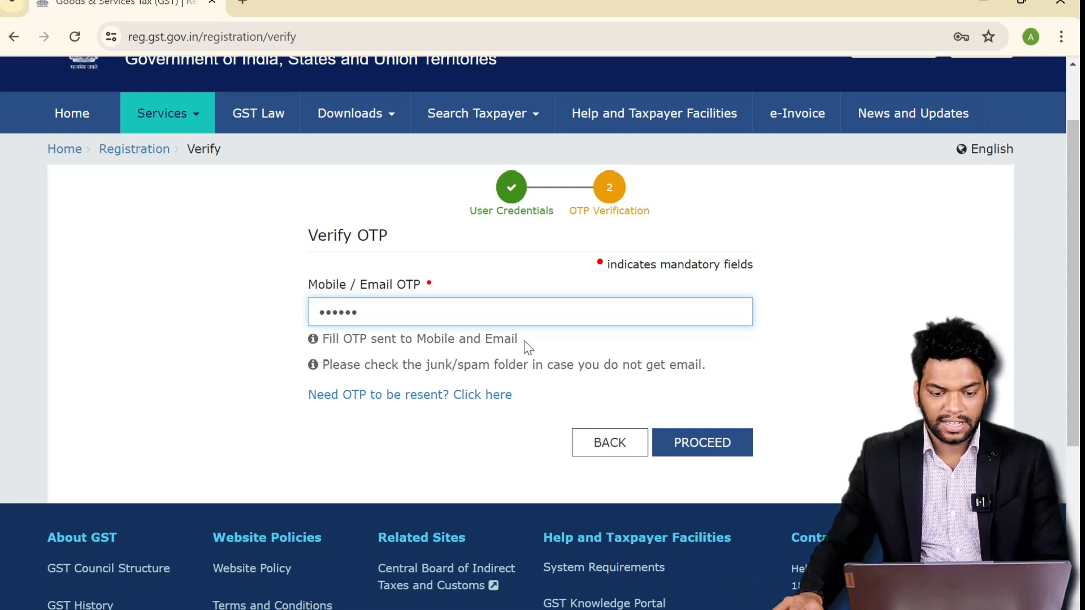
{"action": "left_click", "coordinate": [691, 443]}
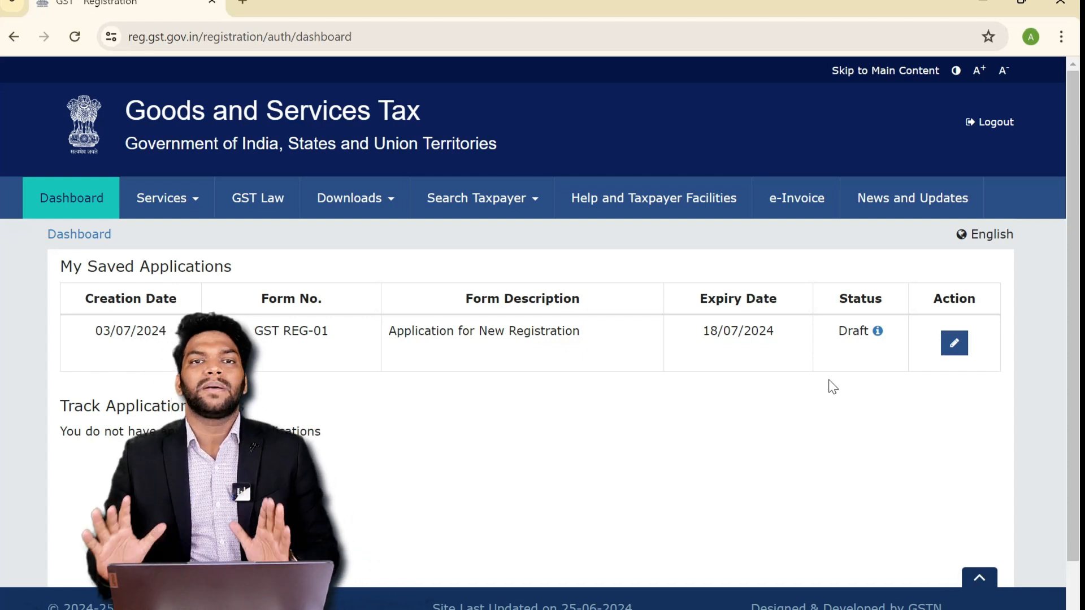
- Edit the draft GST REG-01 application and review Business Details at 0% profile completion
{"action": "left_click", "coordinate": [954, 344]}
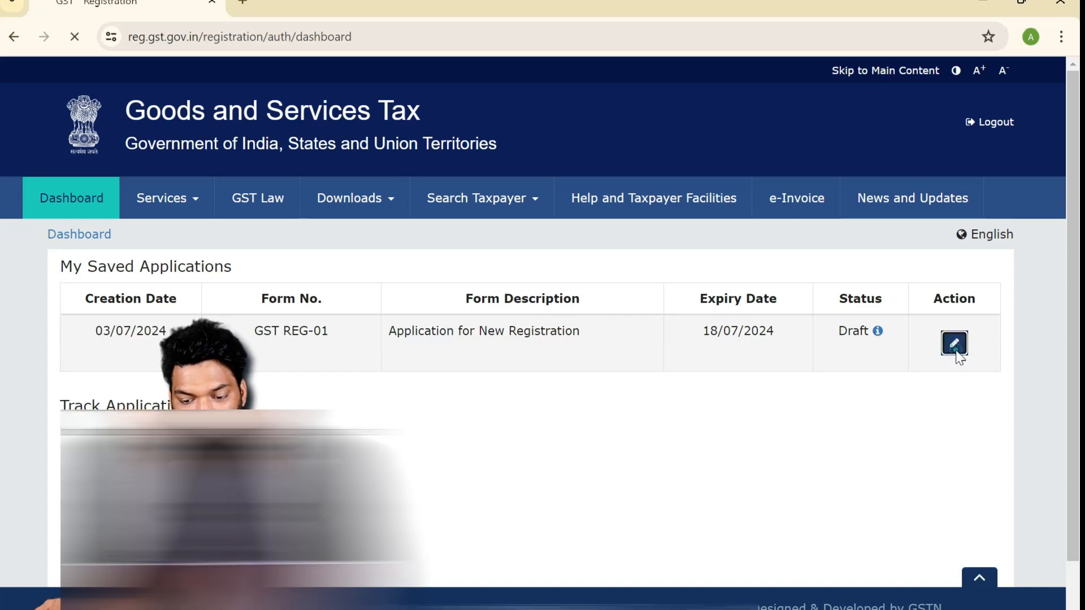
{"action": "scroll", "coordinate": [452, 305], "scroll_direction": "down", "scroll_amount": 2}
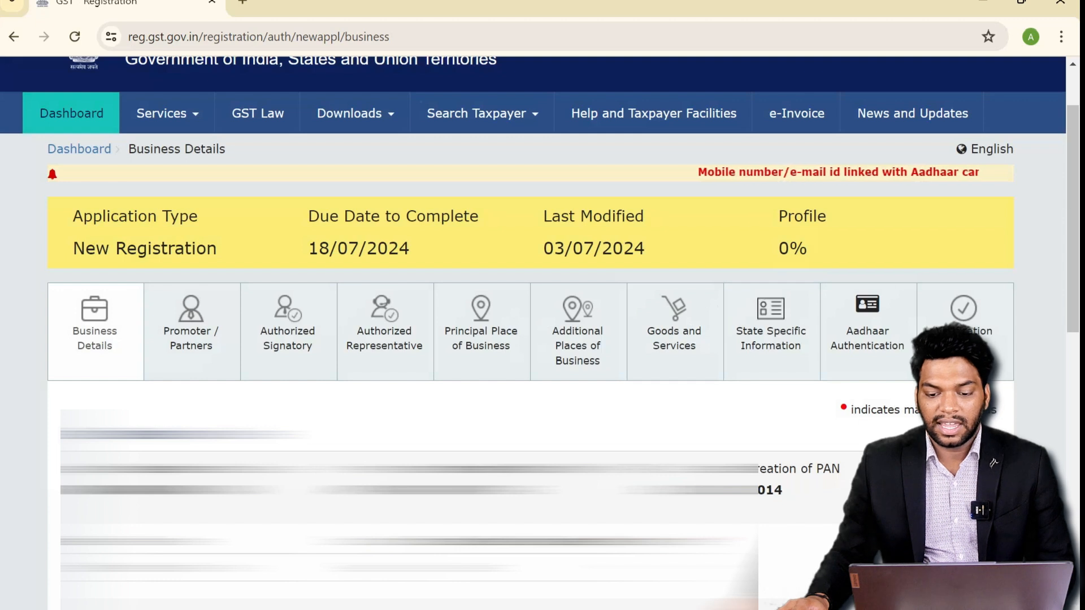
{"action": "left_click_drag", "start_coordinate": [762, 208], "coordinate": [827, 252]}
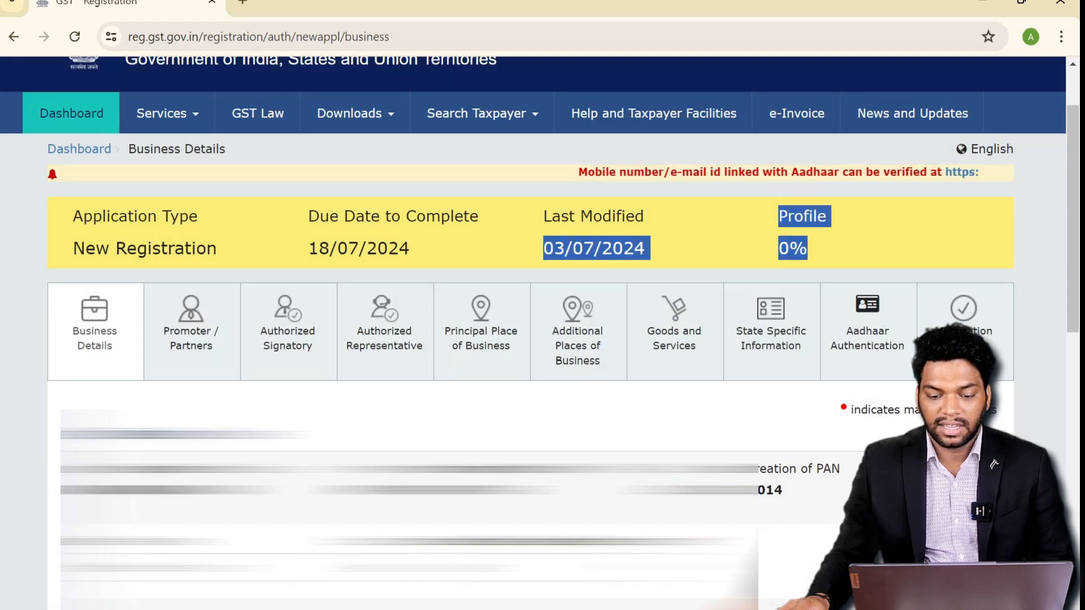
{"action": "left_click", "coordinate": [839, 246]}
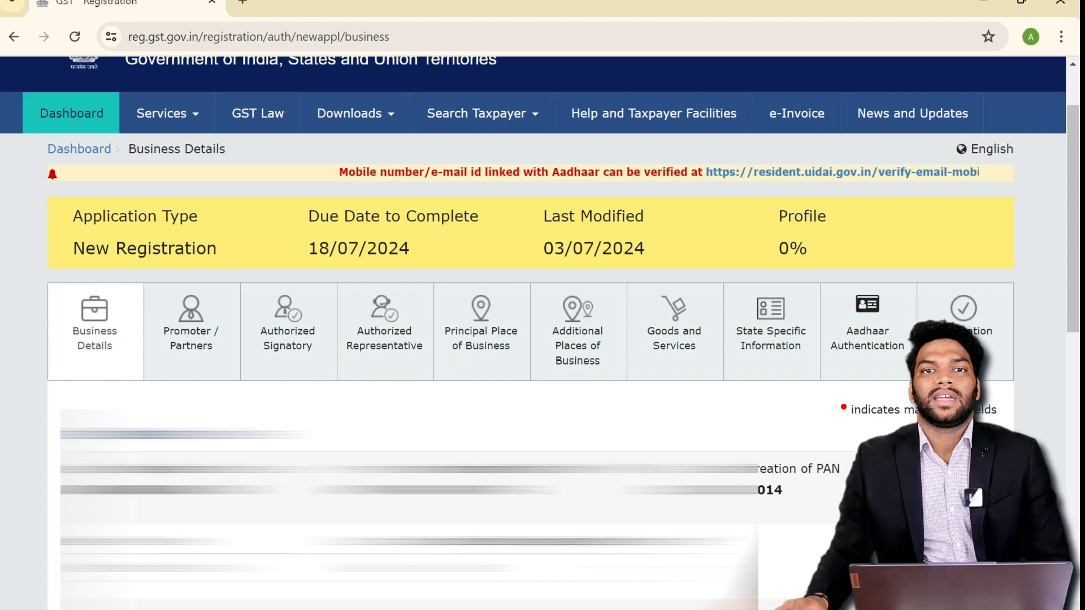
{"action": "scroll", "coordinate": [262, 339], "scroll_direction": "down", "scroll_amount": 1}
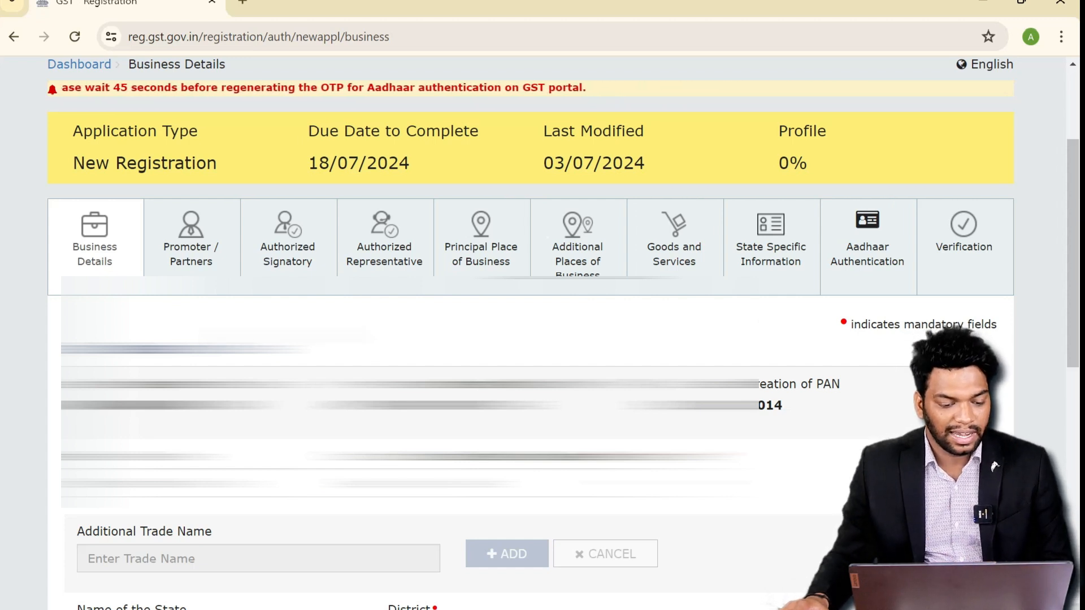
{"action": "scroll", "coordinate": [283, 334], "scroll_direction": "down", "scroll_amount": 5}
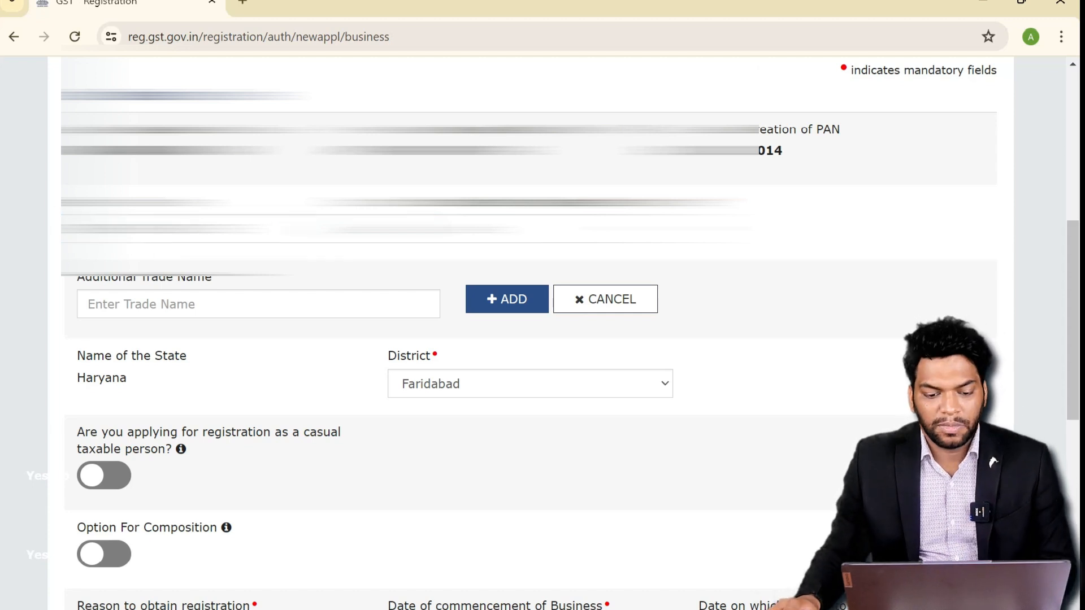
- Choose Proprietorship as the constitution of business and show the registration reason choices
{"action": "left_click", "coordinate": [446, 250]}
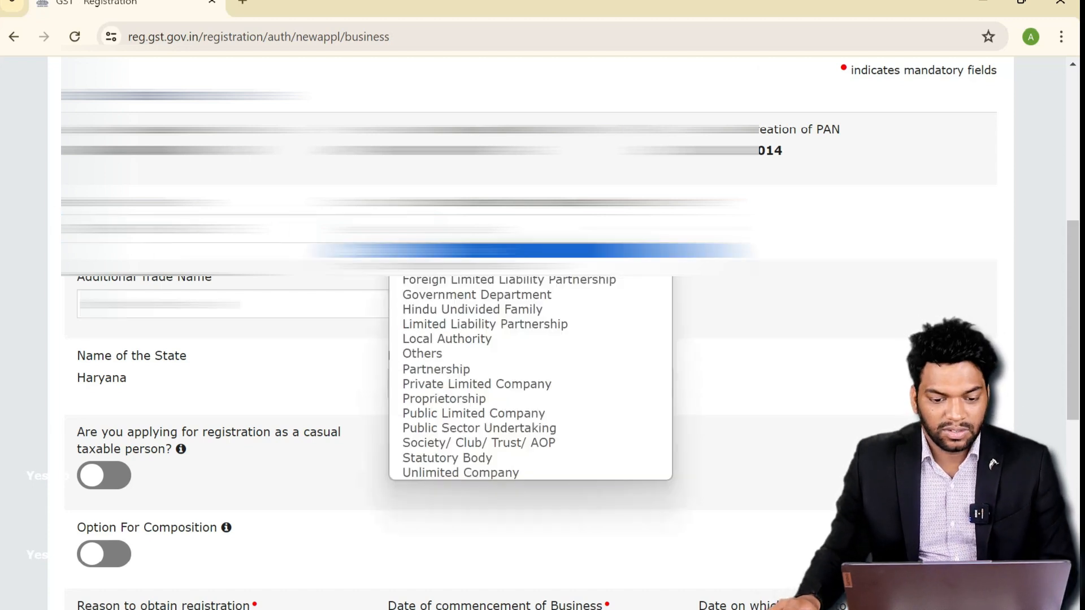
{"action": "left_click", "coordinate": [451, 385]}
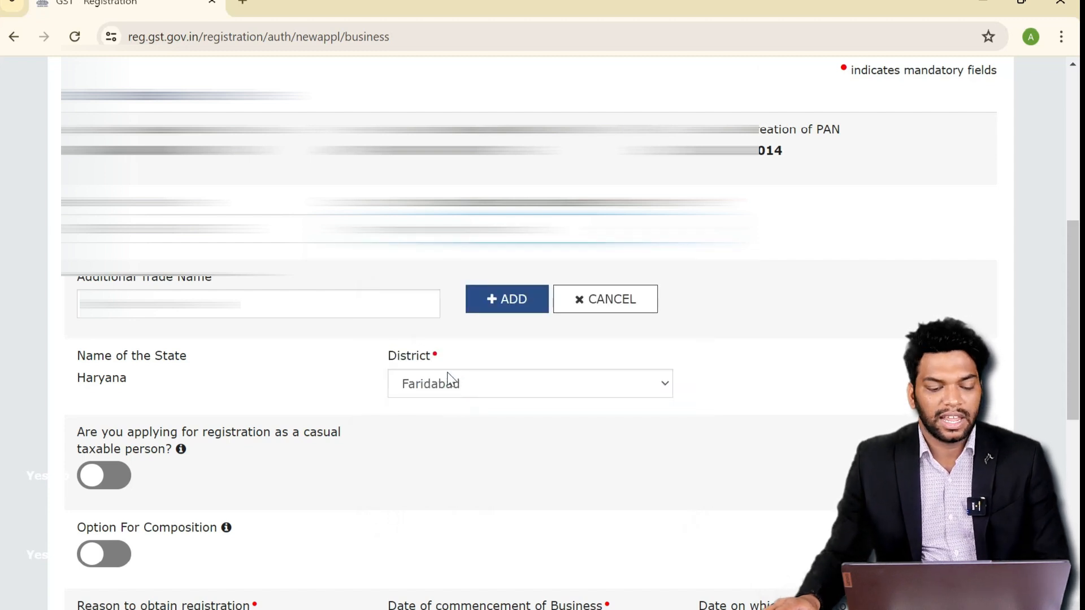
{"action": "scroll", "coordinate": [452, 380], "scroll_direction": "up", "scroll_amount": 1}
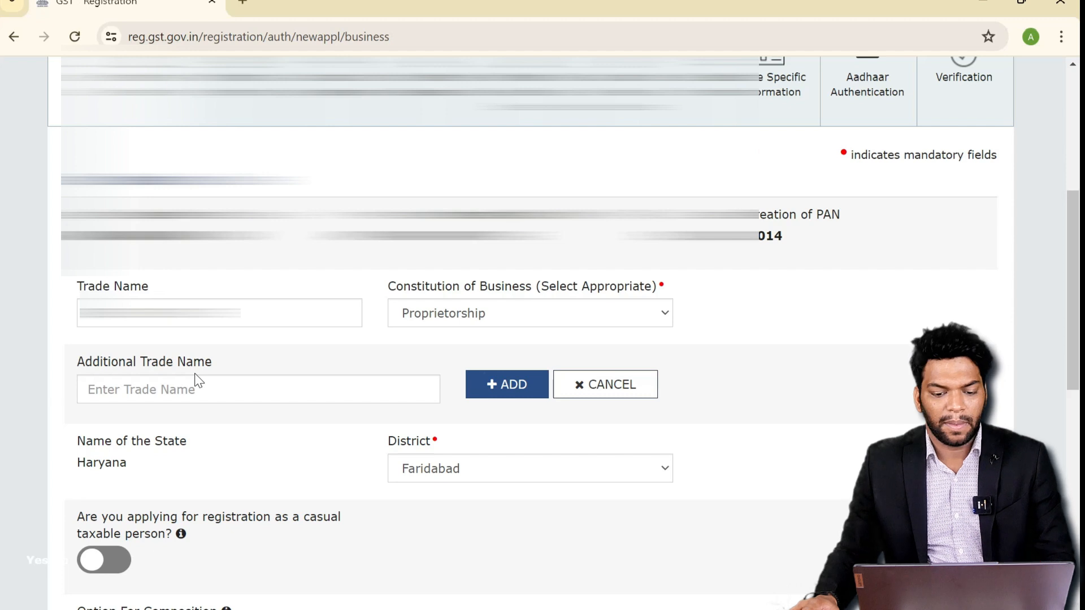
{"action": "scroll", "coordinate": [196, 382], "scroll_direction": "down", "scroll_amount": 7}
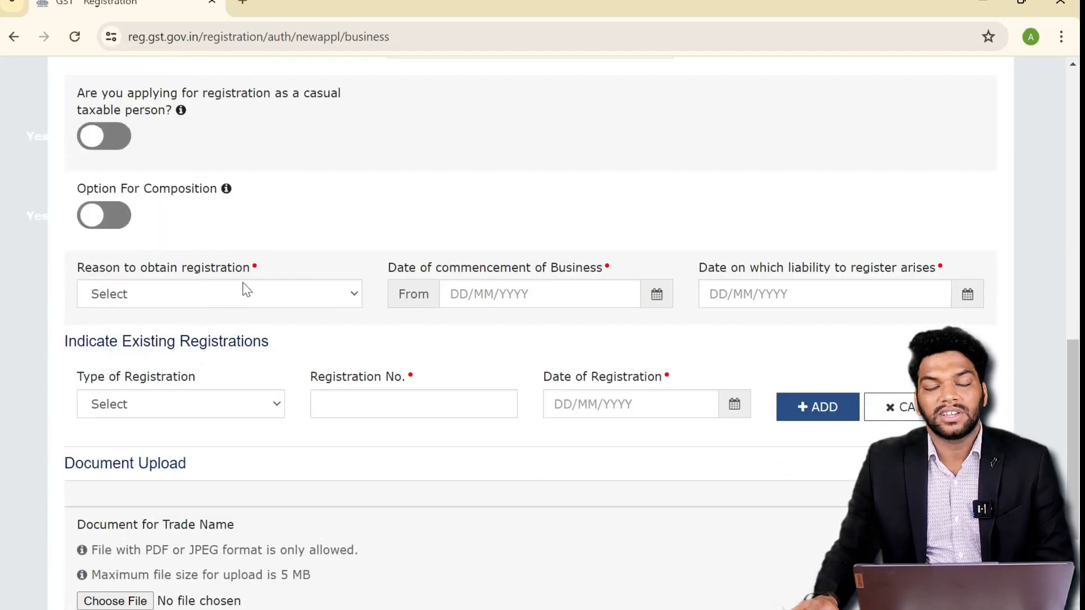
{"action": "left_click", "coordinate": [262, 297]}
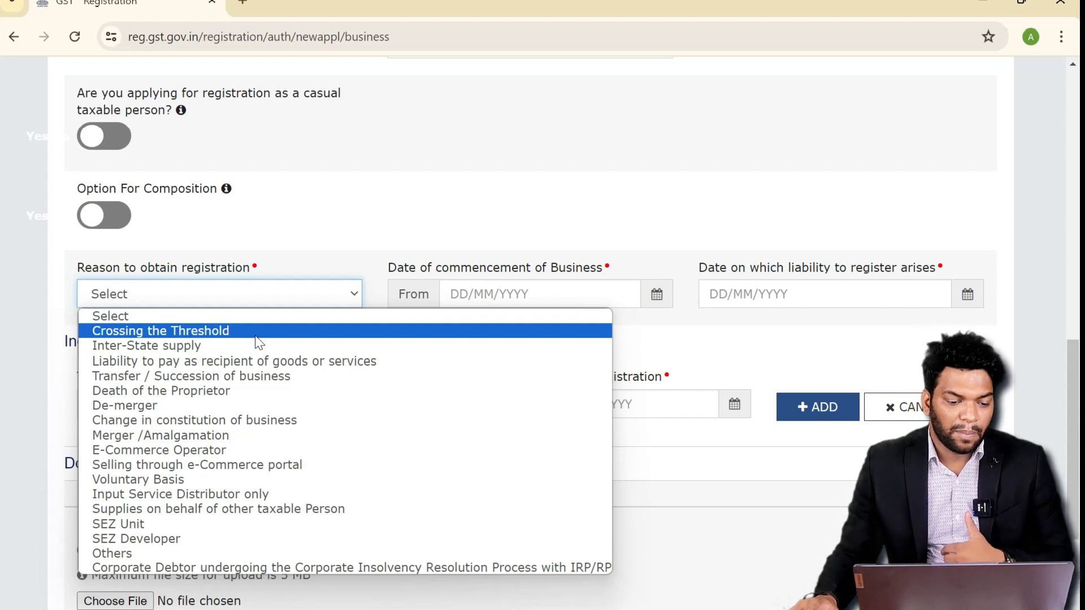
- Pick Voluntary Basis as the registration reason and enter 03/07/2024 as the commencement date
{"action": "left_click", "coordinate": [210, 477]}
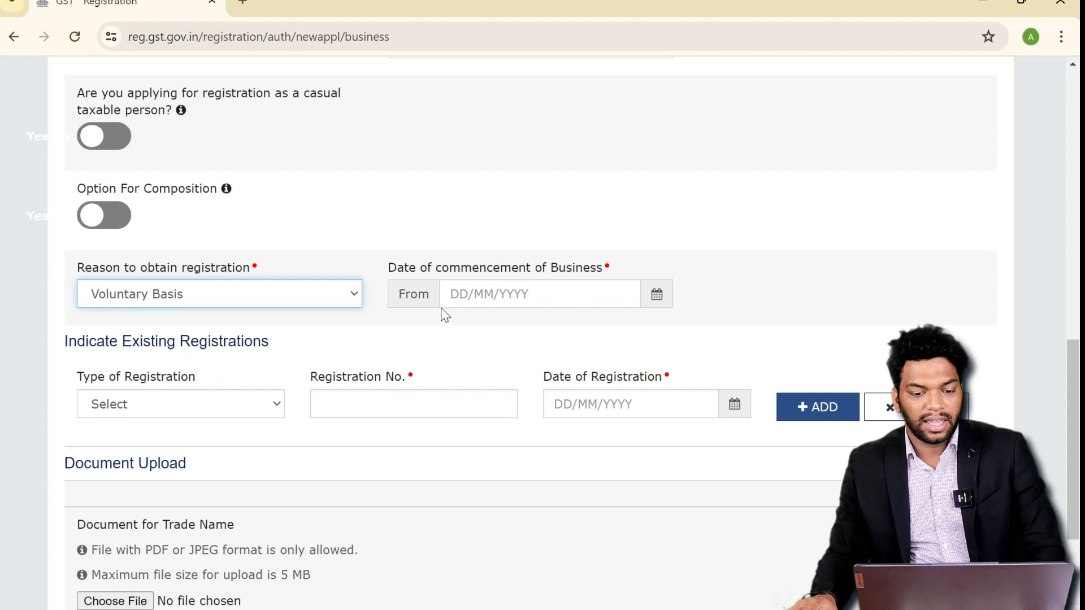
{"action": "left_click", "coordinate": [461, 294]}
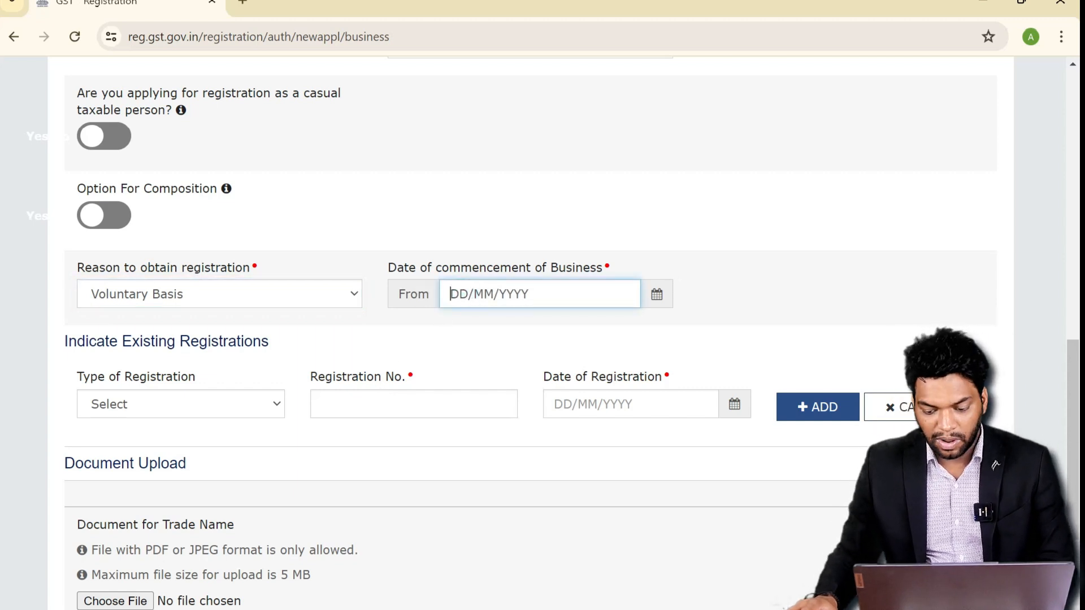
{"action": "type", "text": "03/07/"}
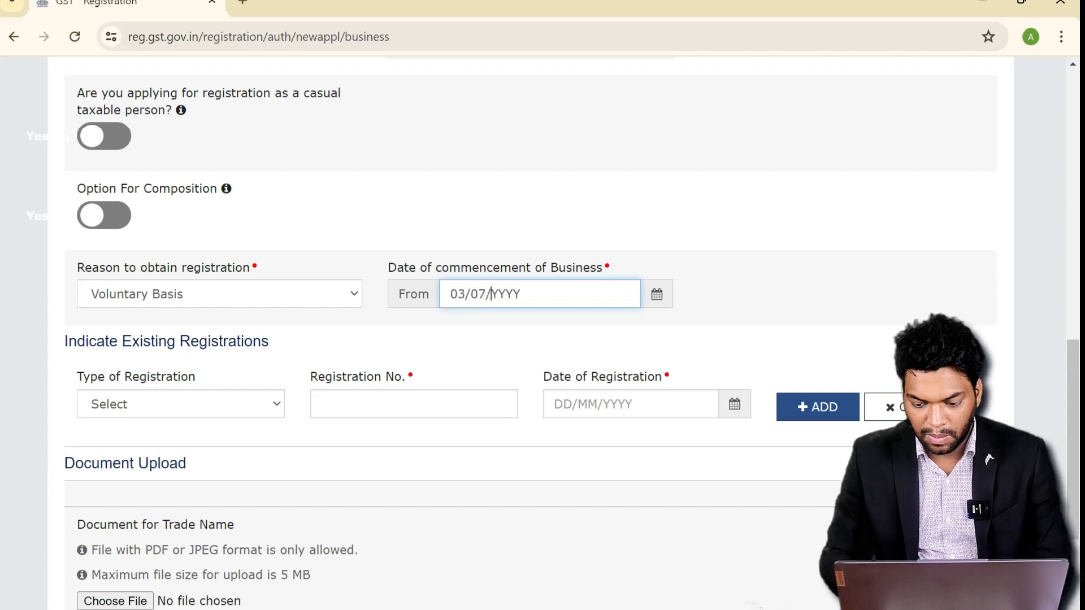
{"action": "type", "text": "2024"}
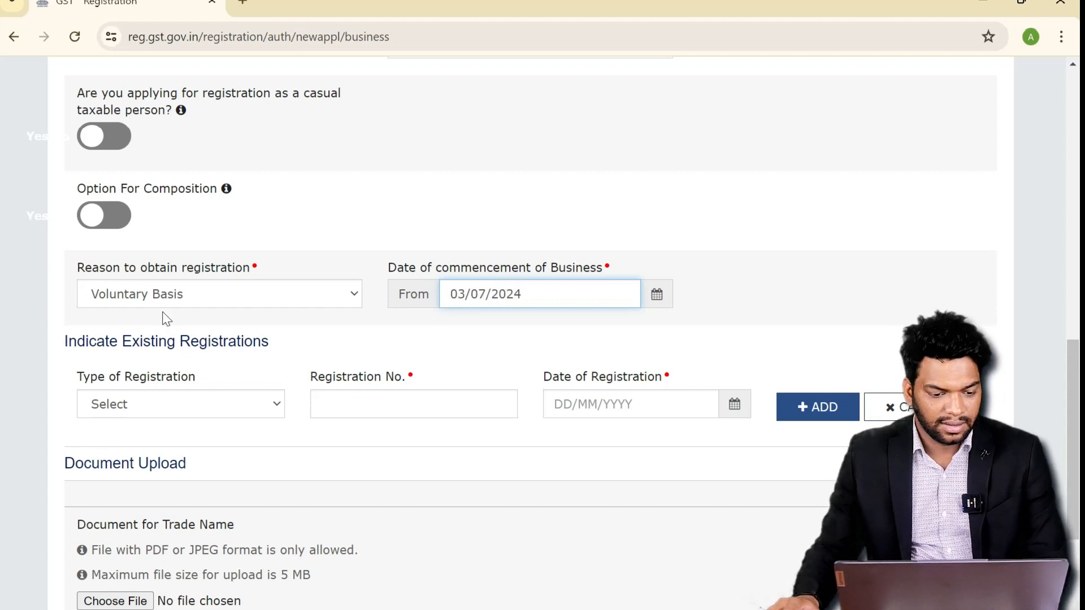
{"action": "scroll", "coordinate": [207, 355], "scroll_direction": "down", "scroll_amount": 1}
{"action": "scroll", "coordinate": [215, 358], "scroll_direction": "down", "scroll_amount": 1}
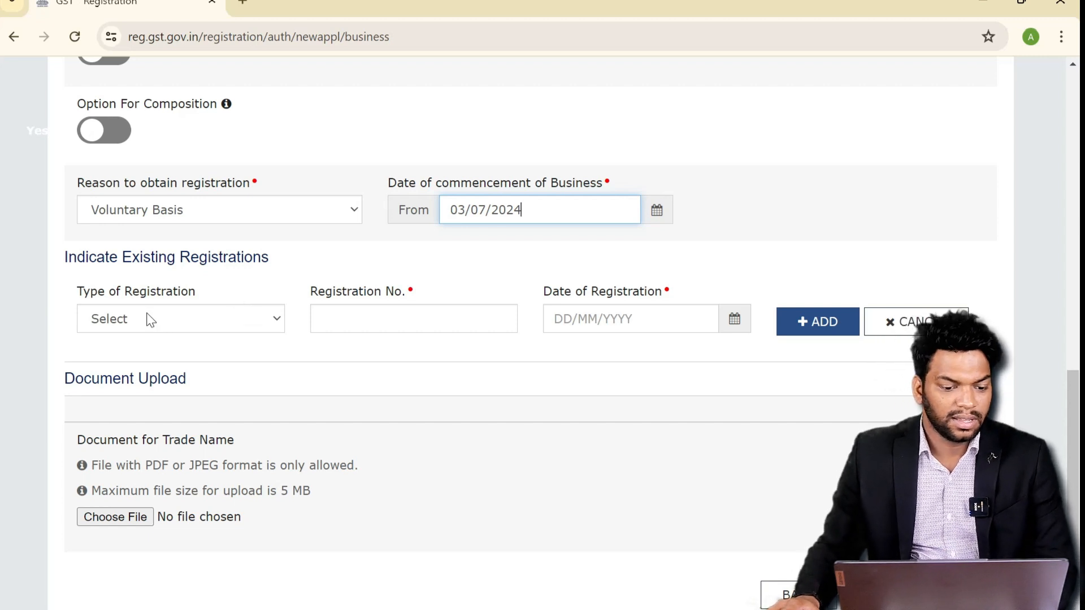
{"action": "scroll", "coordinate": [144, 316], "scroll_direction": "down", "scroll_amount": 3}
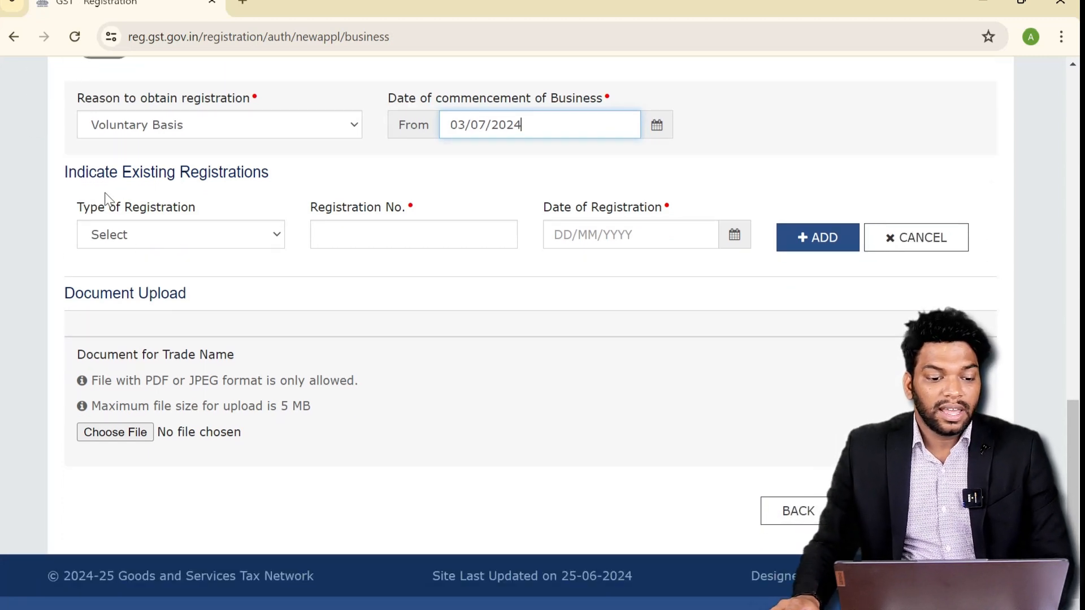
- Try Registration under Shops and Establishment Act as the existing registration type
{"action": "left_click", "coordinate": [67, 177]}
{"action": "left_click_drag", "start_coordinate": [66, 177], "coordinate": [308, 192]}
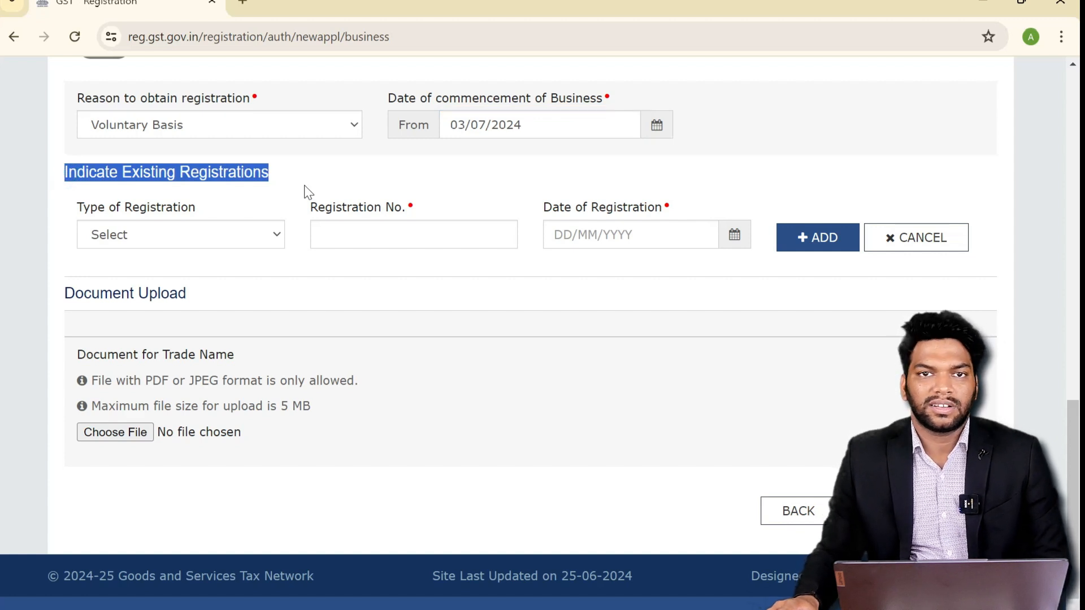
{"action": "left_click", "coordinate": [245, 239]}
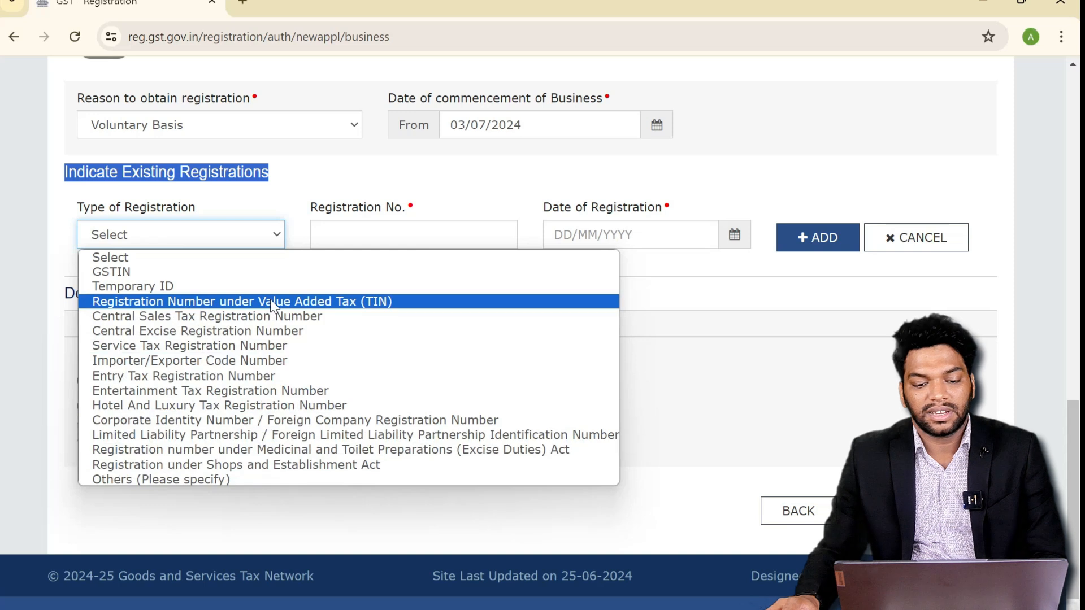
{"action": "left_click", "coordinate": [627, 264]}
{"action": "left_click", "coordinate": [156, 239]}
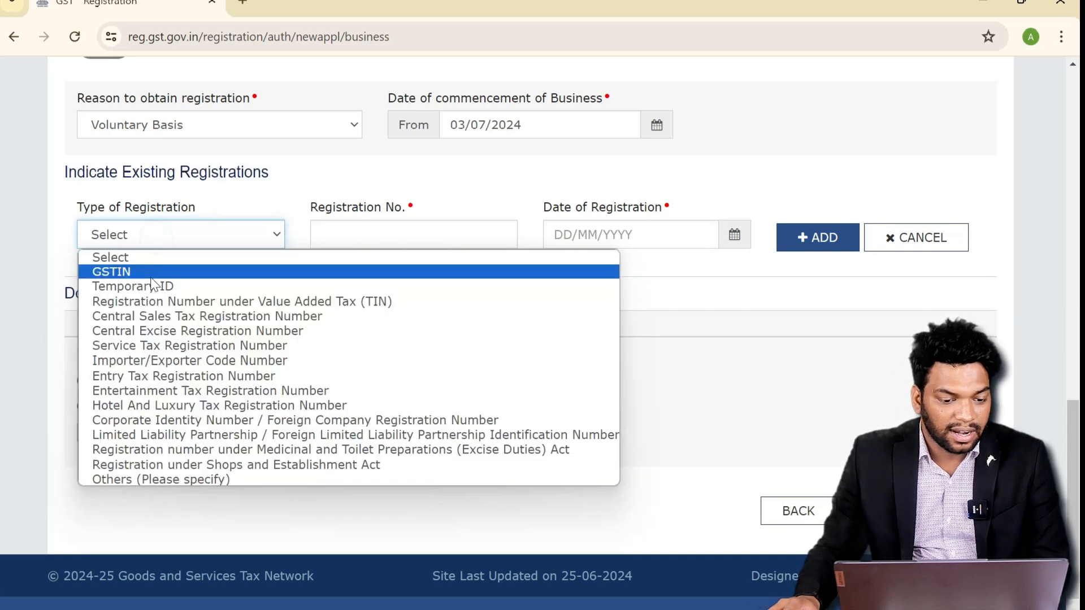
{"action": "left_click", "coordinate": [171, 467]}
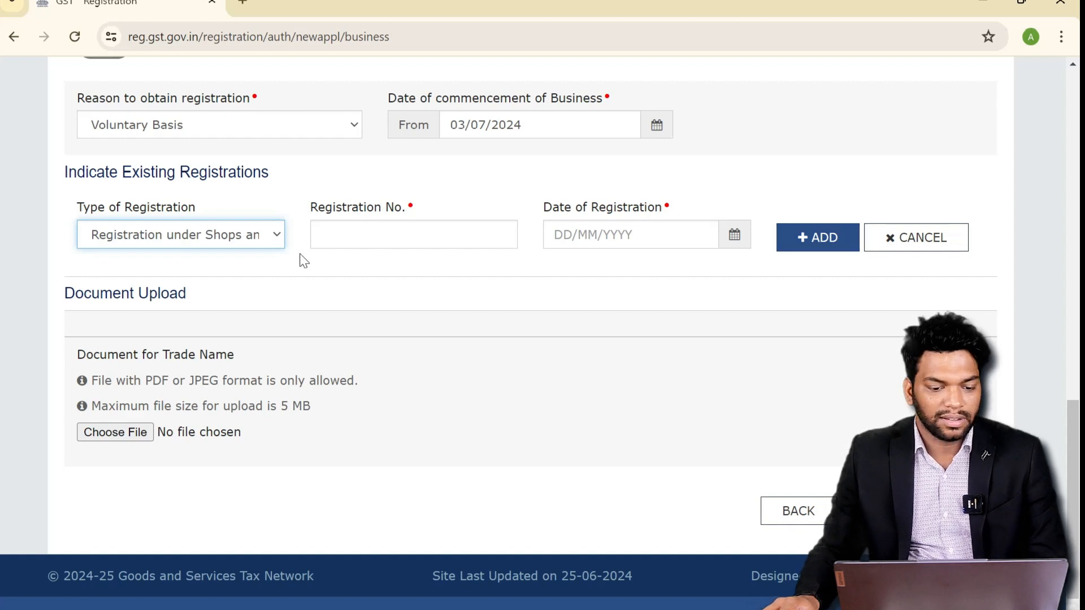
- Reset the existing registration type to Select and save the business details
{"action": "left_click", "coordinate": [232, 236]}
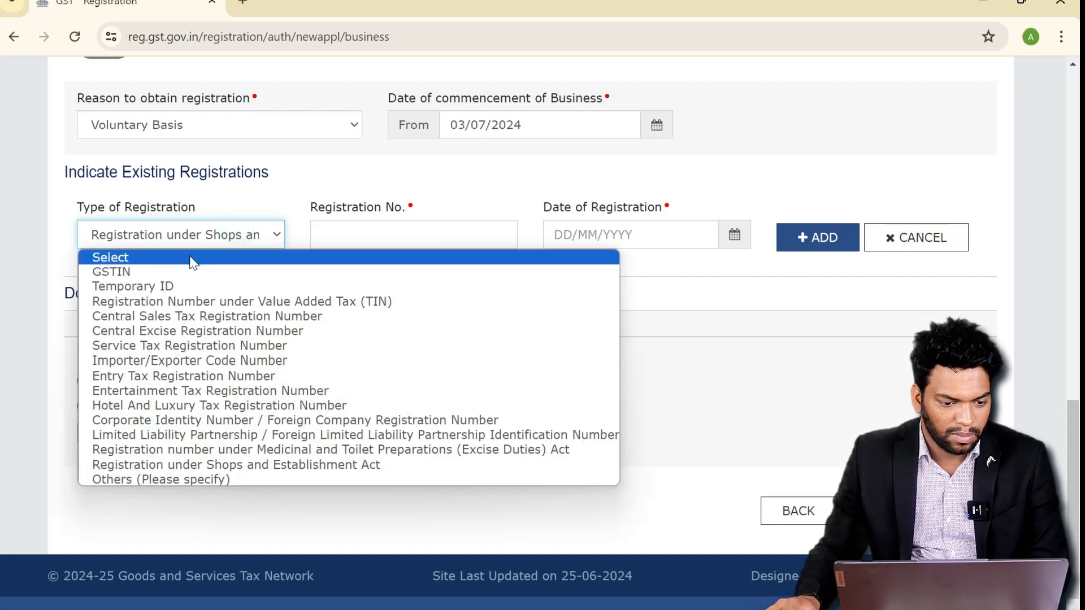
{"action": "left_click", "coordinate": [193, 259]}
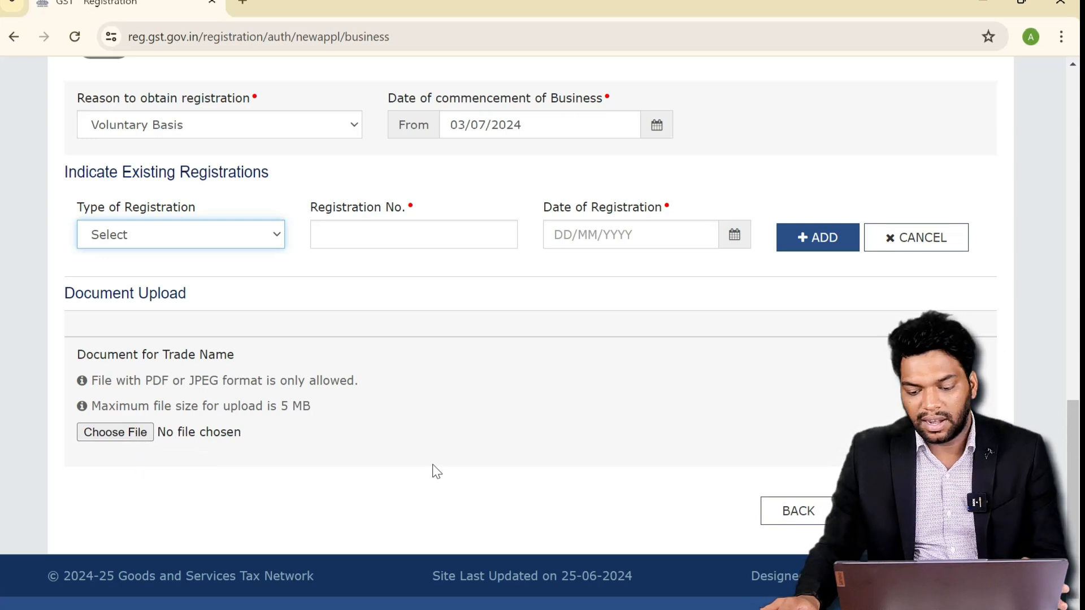
{"action": "left_click", "coordinate": [915, 511]}
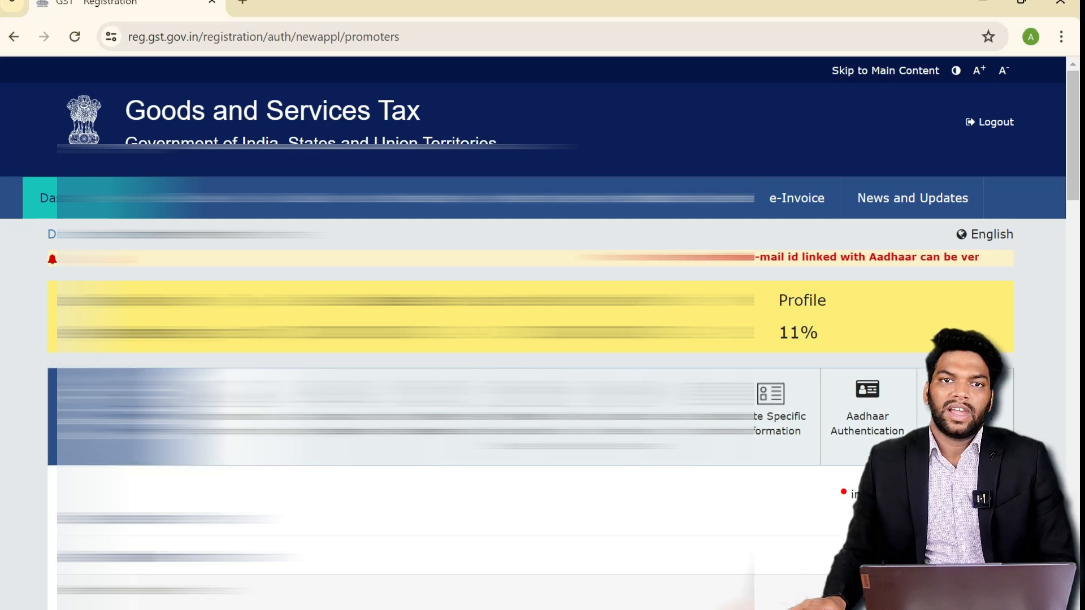
- Enter the promoter's father's name and a date of birth of 17/09/1996
{"action": "scroll", "coordinate": [533, 334], "scroll_direction": "down", "scroll_amount": 2}
{"action": "scroll", "coordinate": [533, 333], "scroll_direction": "down", "scroll_amount": 2}
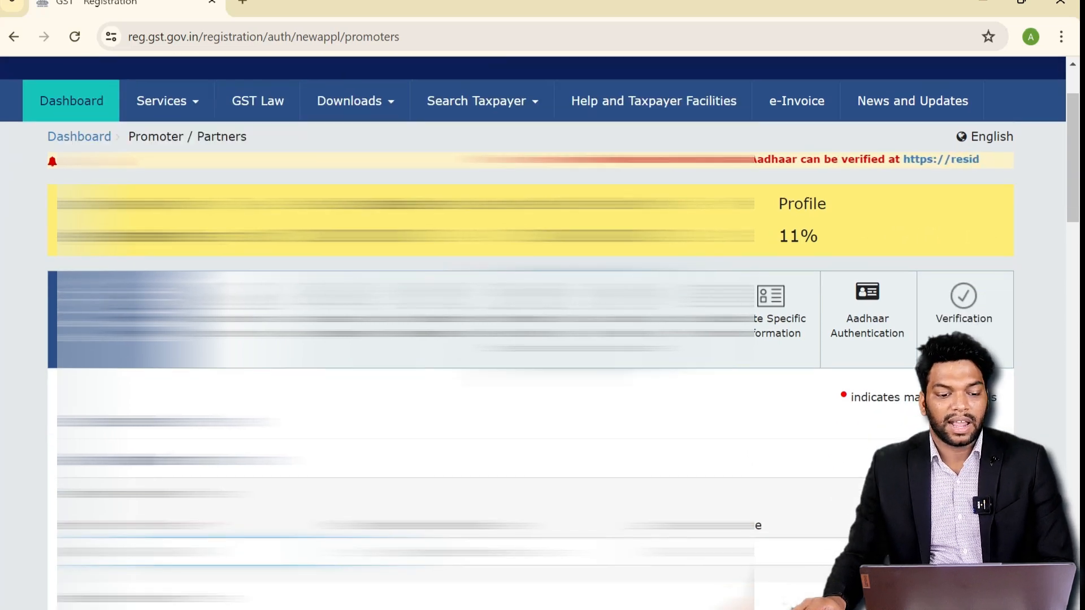
{"action": "scroll", "coordinate": [533, 333], "scroll_direction": "down", "scroll_amount": 2}
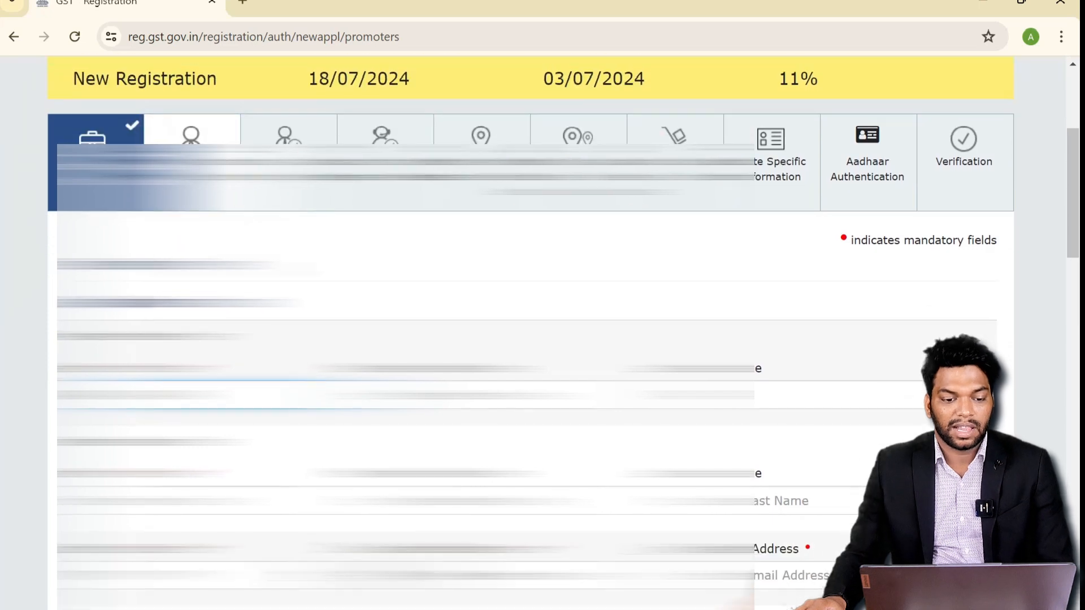
{"action": "scroll", "coordinate": [532, 334], "scroll_direction": "down", "scroll_amount": 2}
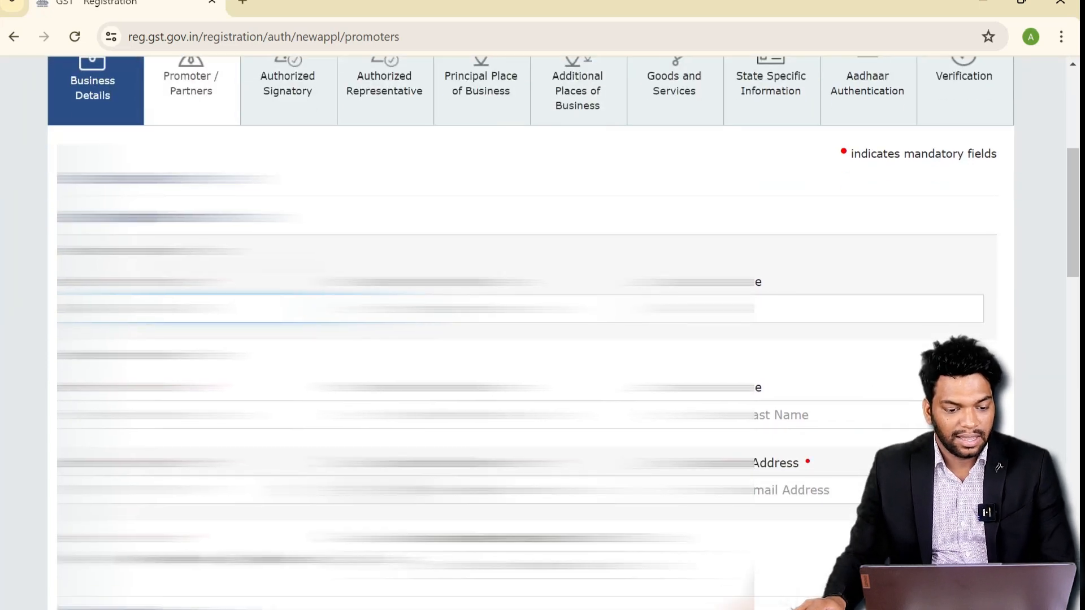
{"action": "scroll", "coordinate": [533, 334], "scroll_direction": "down", "scroll_amount": 2}
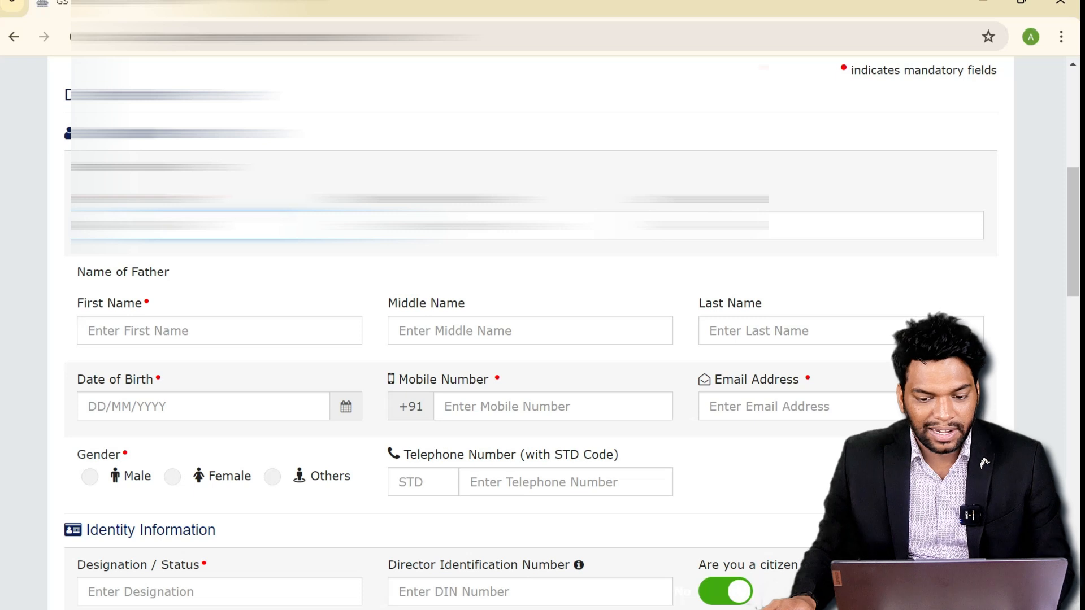
{"action": "scroll", "coordinate": [533, 333], "scroll_direction": "down", "scroll_amount": 2}
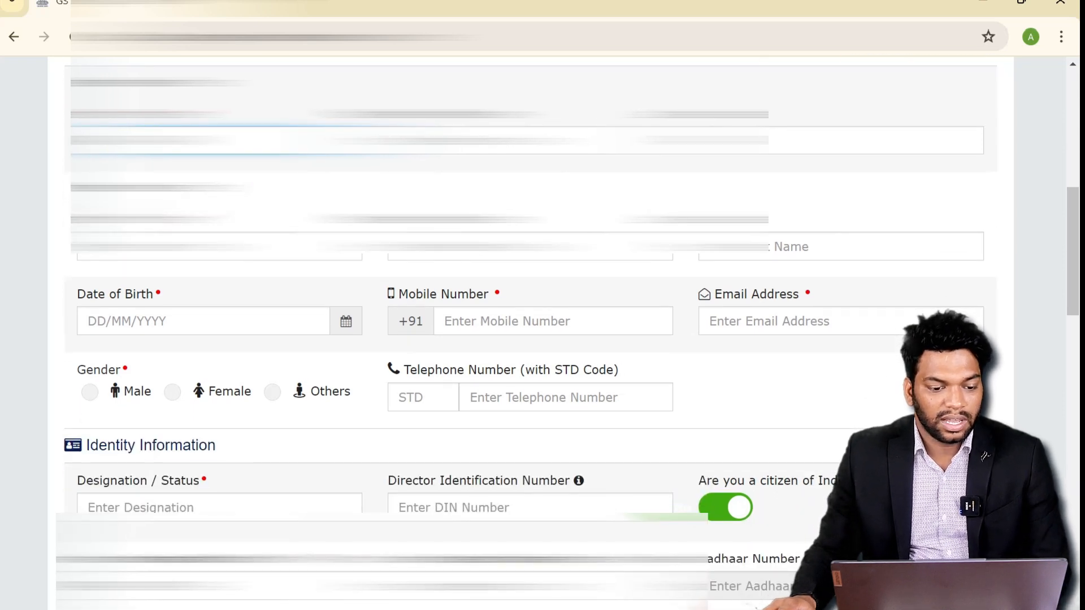
{"action": "left_click", "coordinate": [151, 249]}
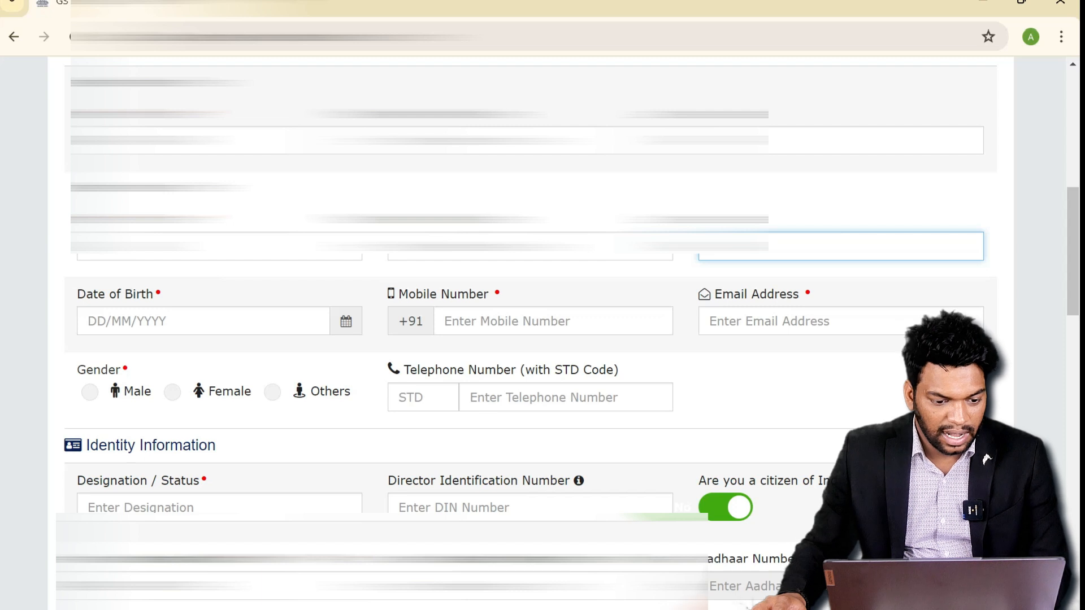
{"action": "left_click", "coordinate": [92, 320]}
{"action": "type", "text": "17/09/1996"}
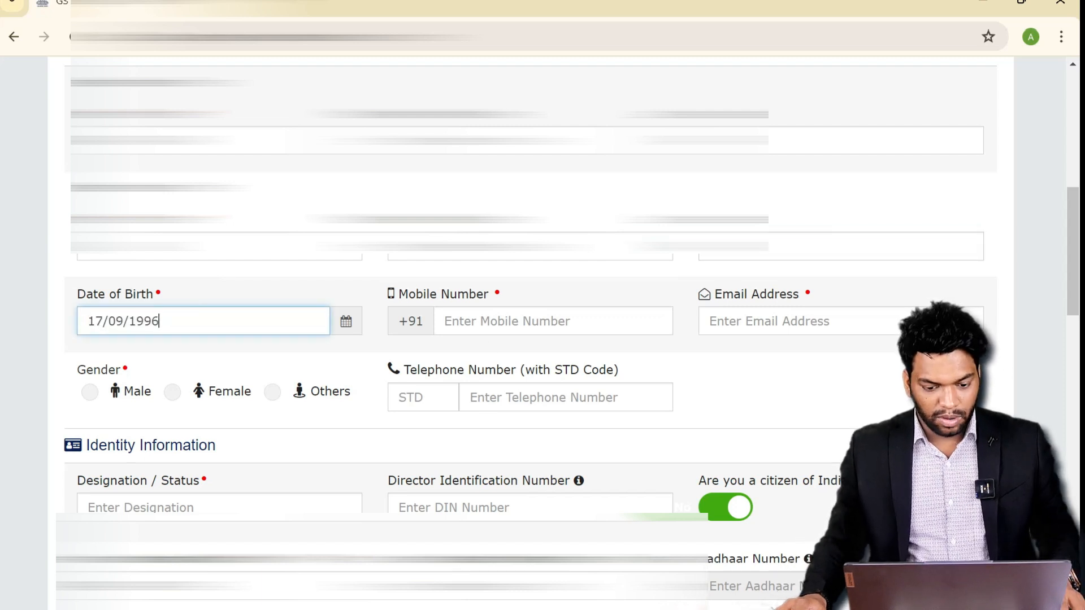
- Enter the promoter's mobile number and e-mail, set gender to Male, and begin identity details
{"action": "left_click", "coordinate": [491, 320]}
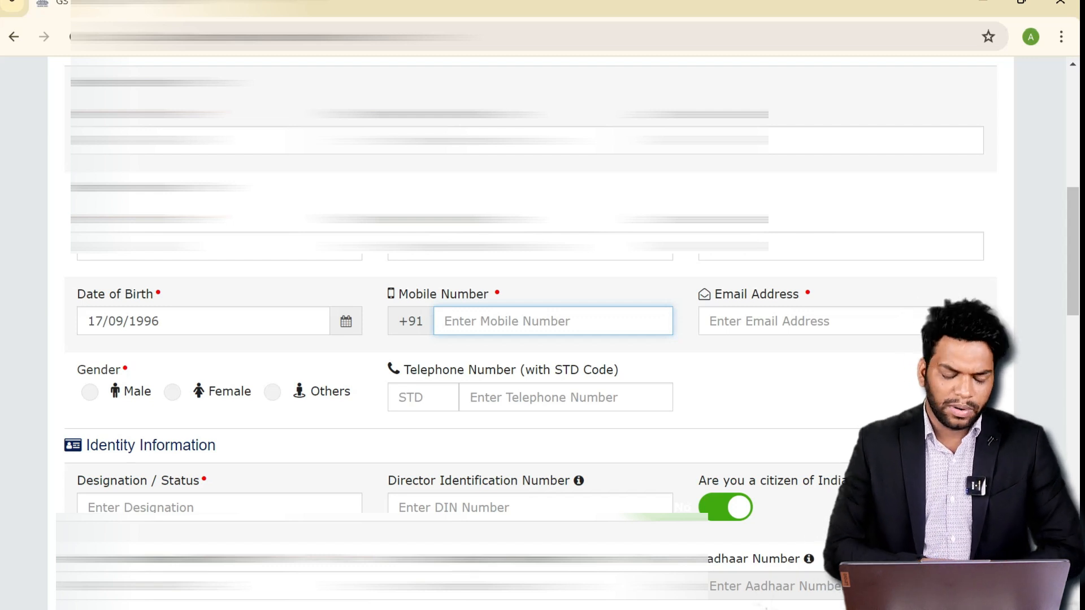
{"action": "key", "text": "Tab"}
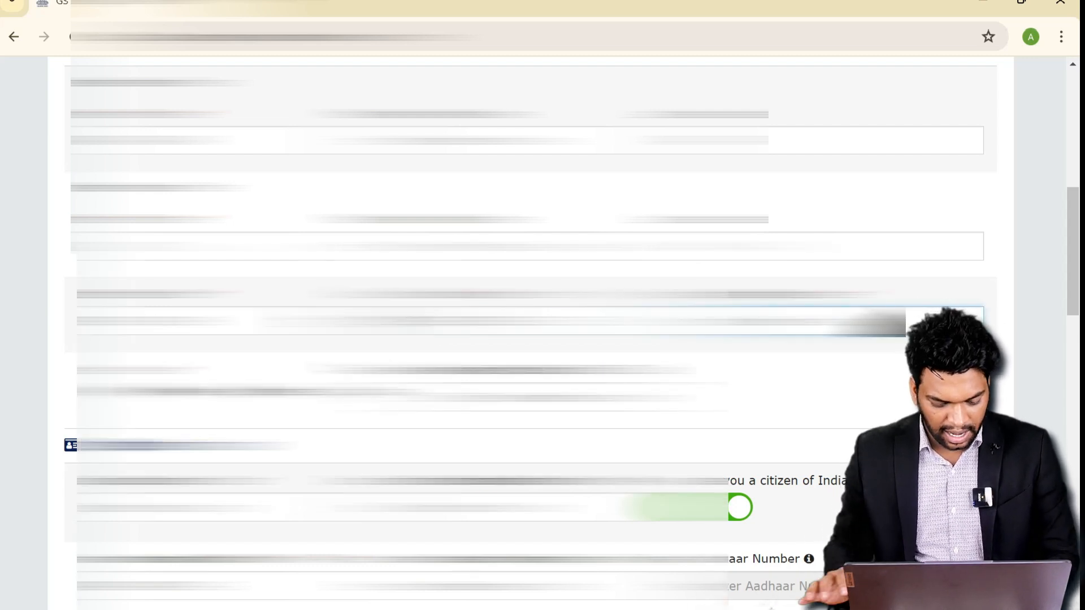
{"action": "scroll", "coordinate": [531, 333], "scroll_direction": "down", "scroll_amount": 1}
{"action": "left_click", "coordinate": [84, 305]}
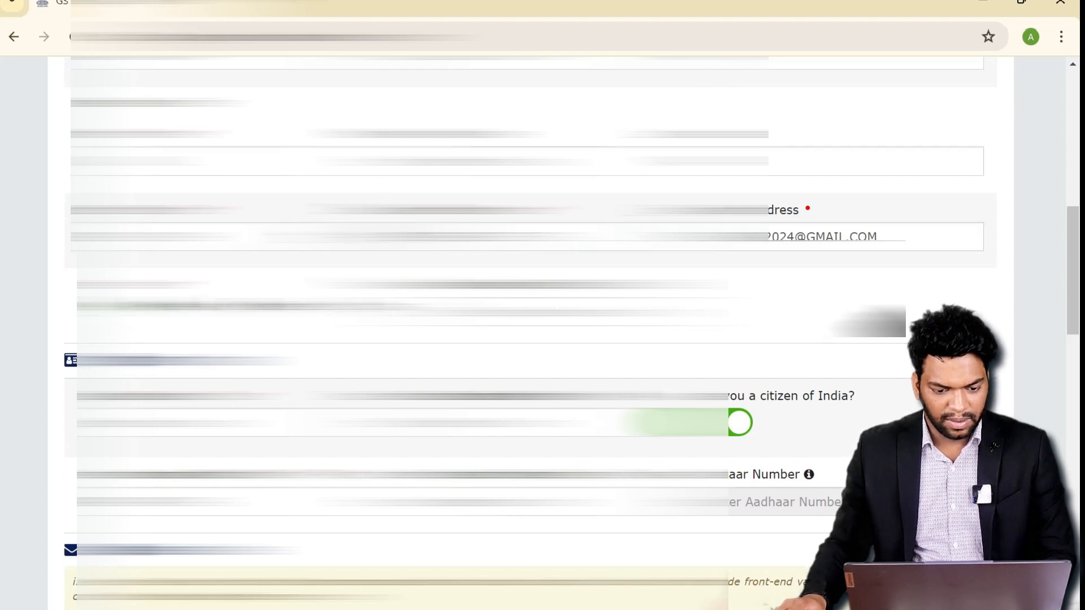
{"action": "scroll", "coordinate": [531, 334], "scroll_direction": "down", "scroll_amount": 3}
{"action": "left_click", "coordinate": [219, 253]}
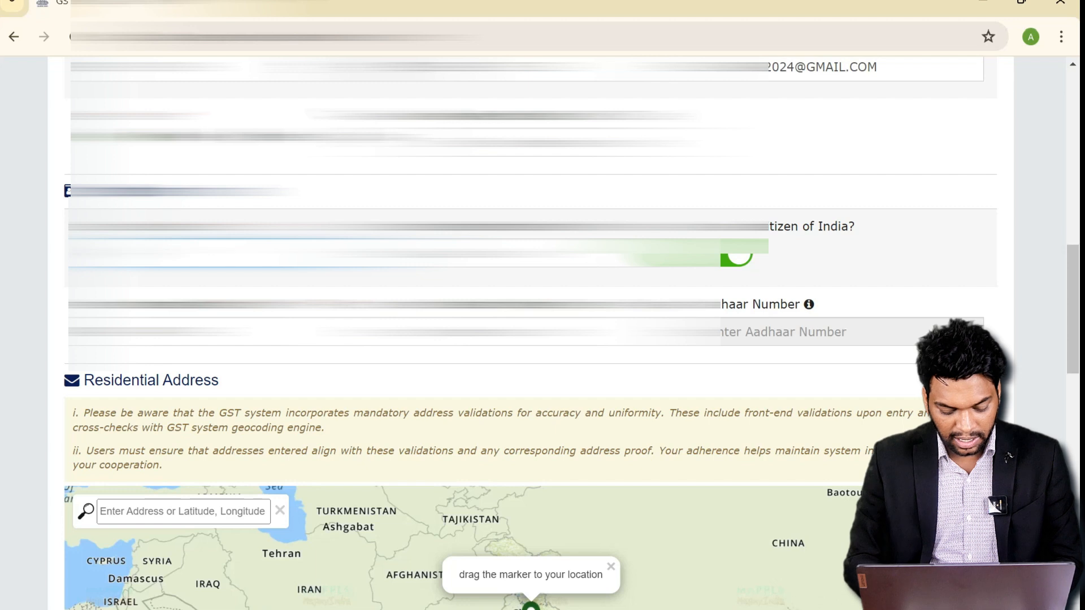
- Enter the promoter's residential PIN Code so the state fills in as Haryana
{"action": "scroll", "coordinate": [536, 339], "scroll_direction": "down", "scroll_amount": 2}
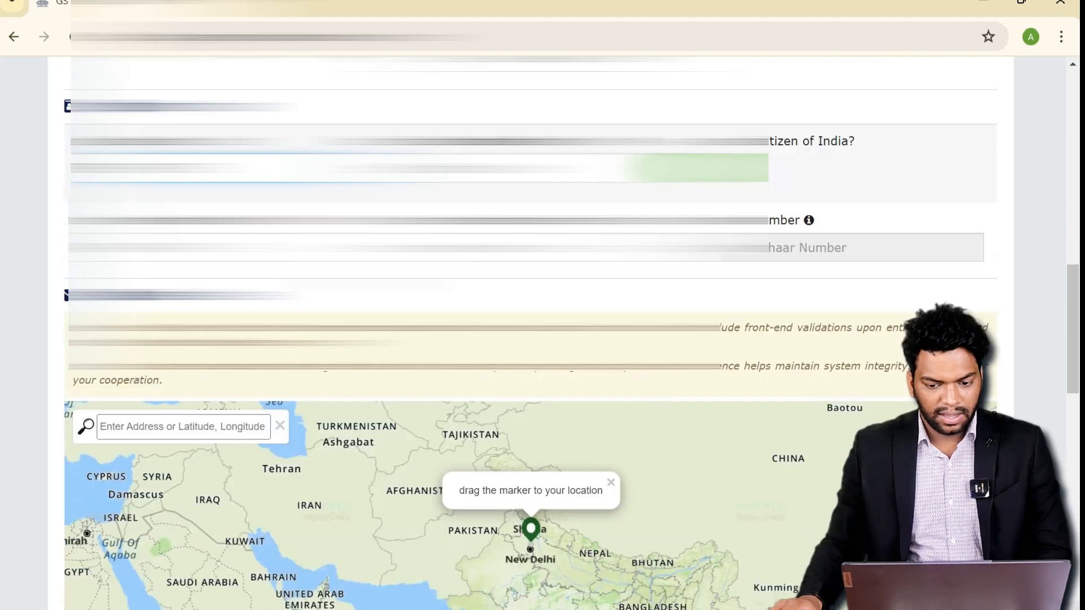
{"action": "scroll", "coordinate": [273, 257], "scroll_direction": "down", "scroll_amount": 5}
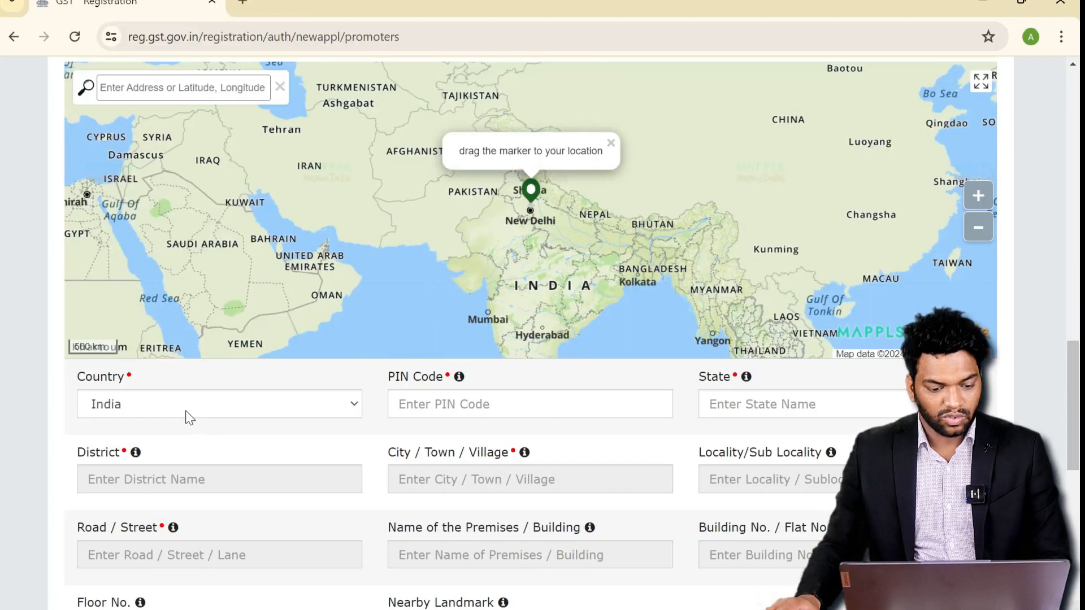
{"action": "left_click", "coordinate": [407, 411]}
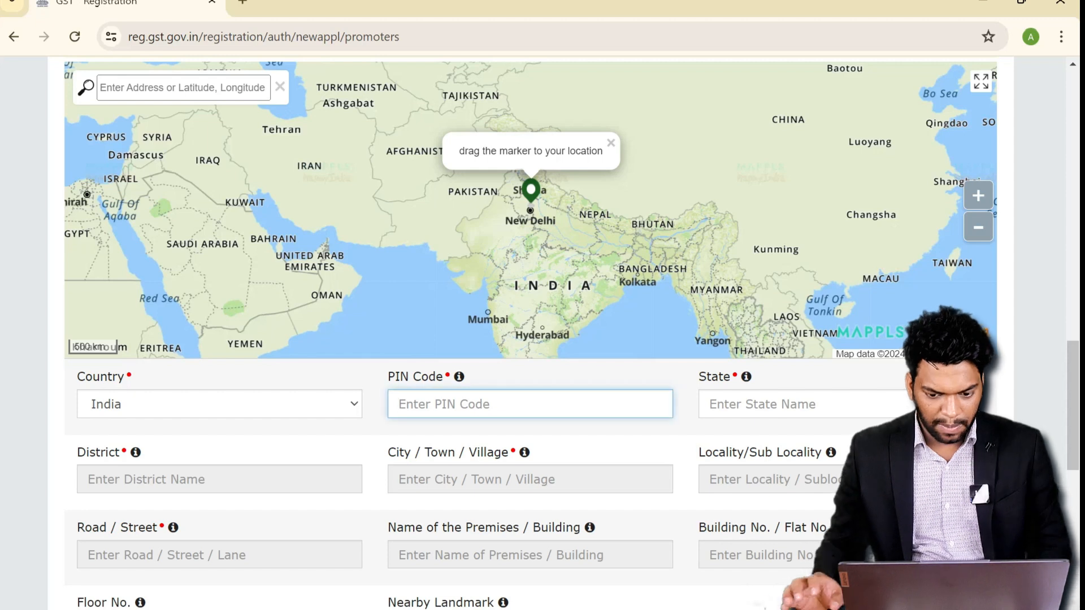
{"action": "type", "text": "121004"}
{"action": "scroll", "coordinate": [537, 339], "scroll_direction": "down", "scroll_amount": 2}
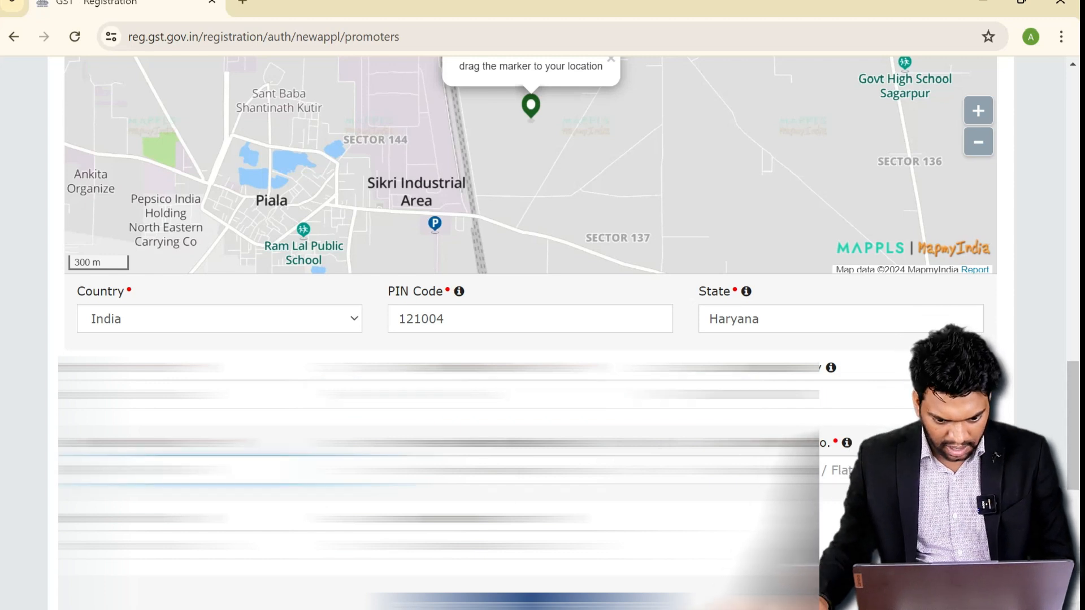
- Fill the remaining address fields, including the building or flat number
{"action": "left_click", "coordinate": [530, 470]}
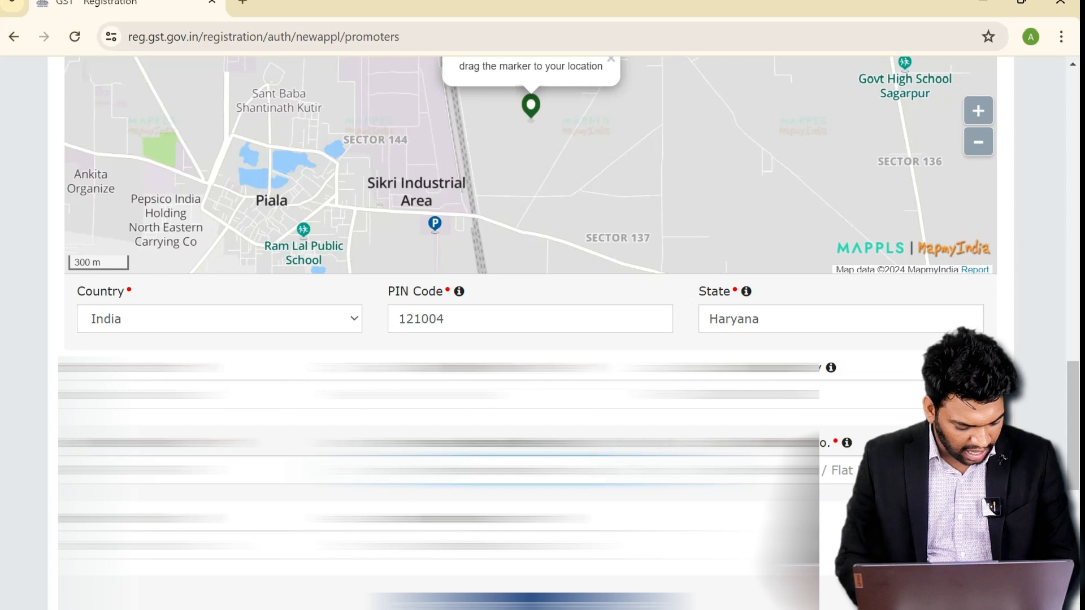
{"action": "left_click", "coordinate": [841, 470]}
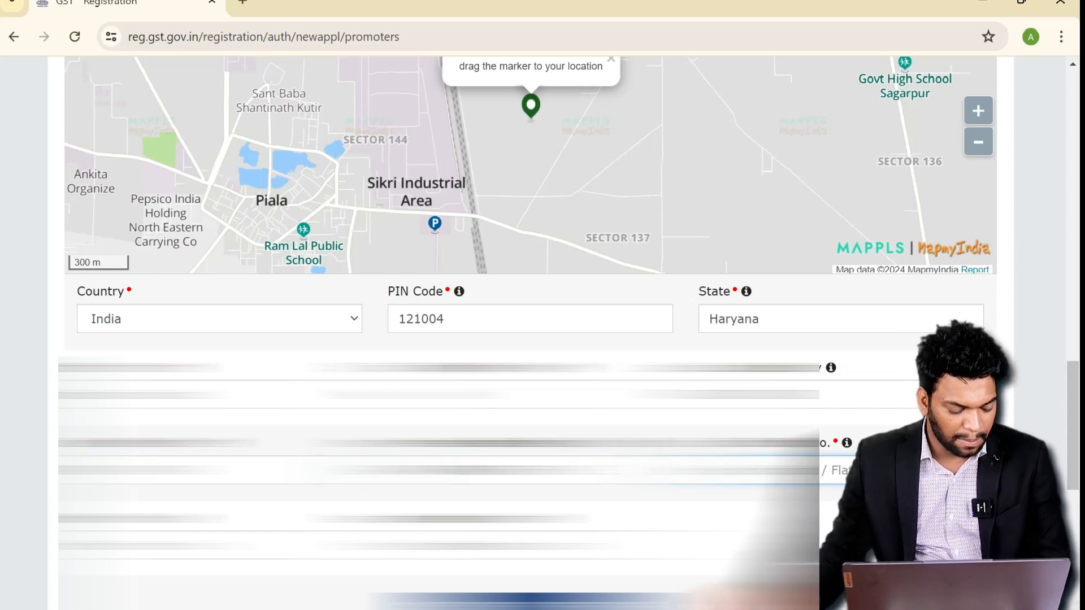
{"action": "type", "text": "1"}
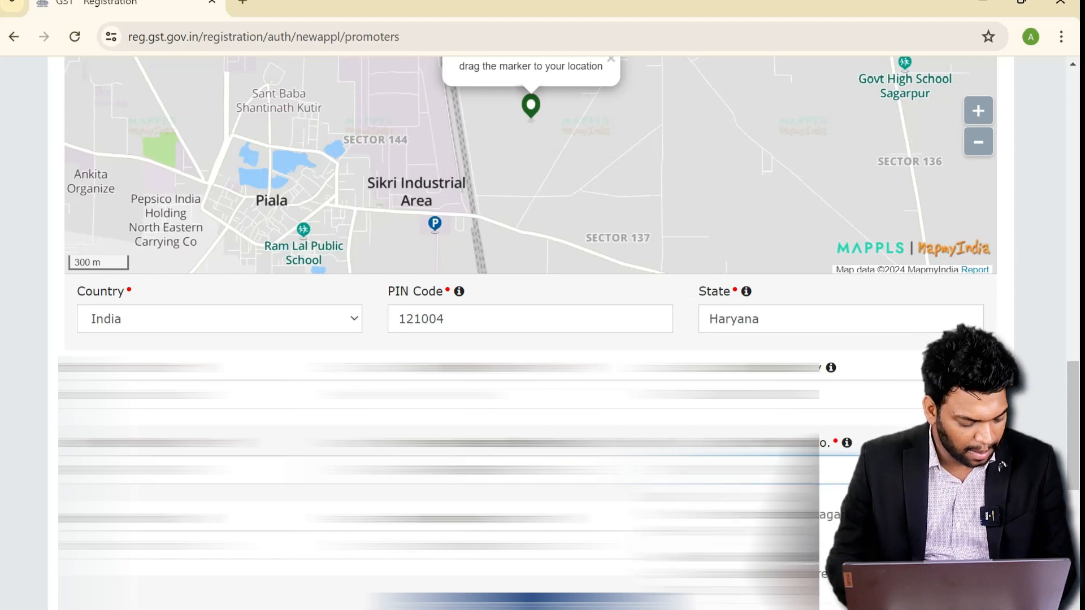
{"action": "left_click", "coordinate": [219, 546]}
{"action": "scroll", "coordinate": [219, 546], "scroll_direction": "down", "scroll_amount": 1}
{"action": "left_click", "coordinate": [530, 460]}
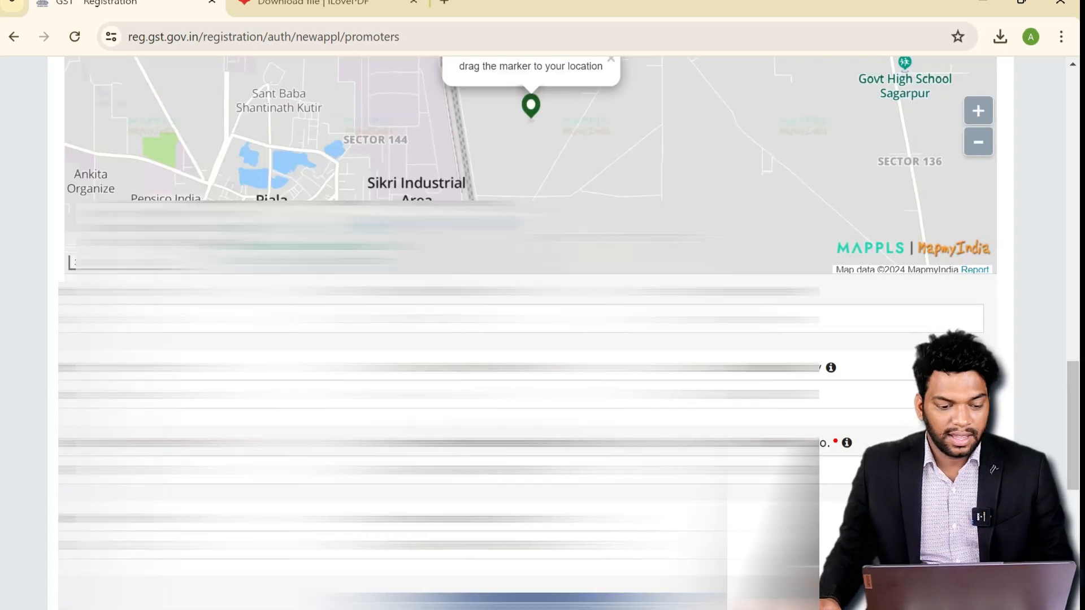
{"action": "scroll", "coordinate": [524, 333], "scroll_direction": "down", "scroll_amount": 5}
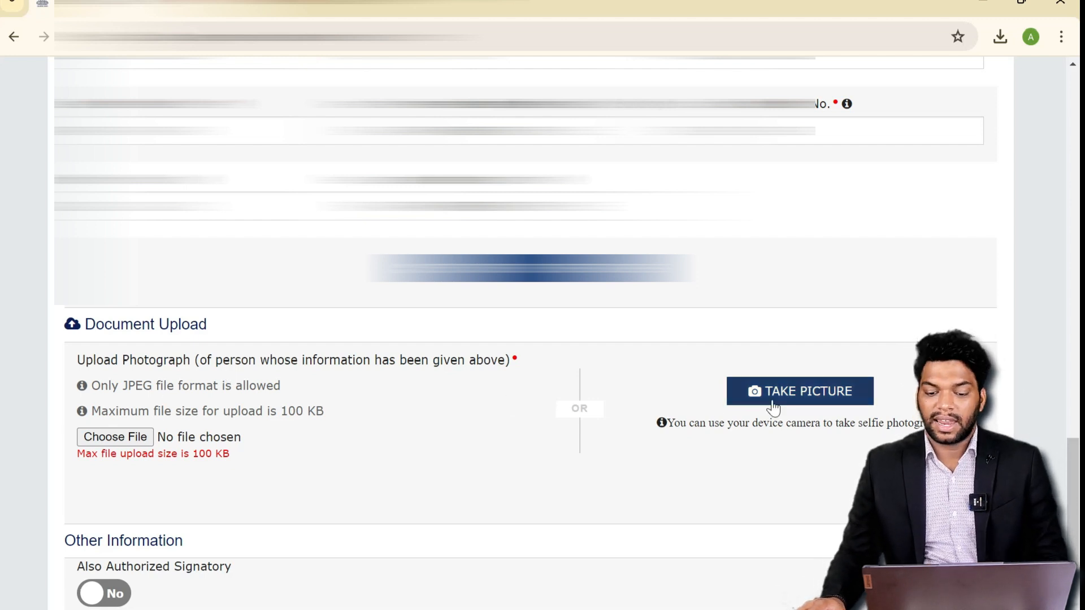
- Upload PASSPORT SIZE PHOTO as the promoter's photo and set Also Authorized Signatory to Yes
{"action": "left_click", "coordinate": [125, 443]}
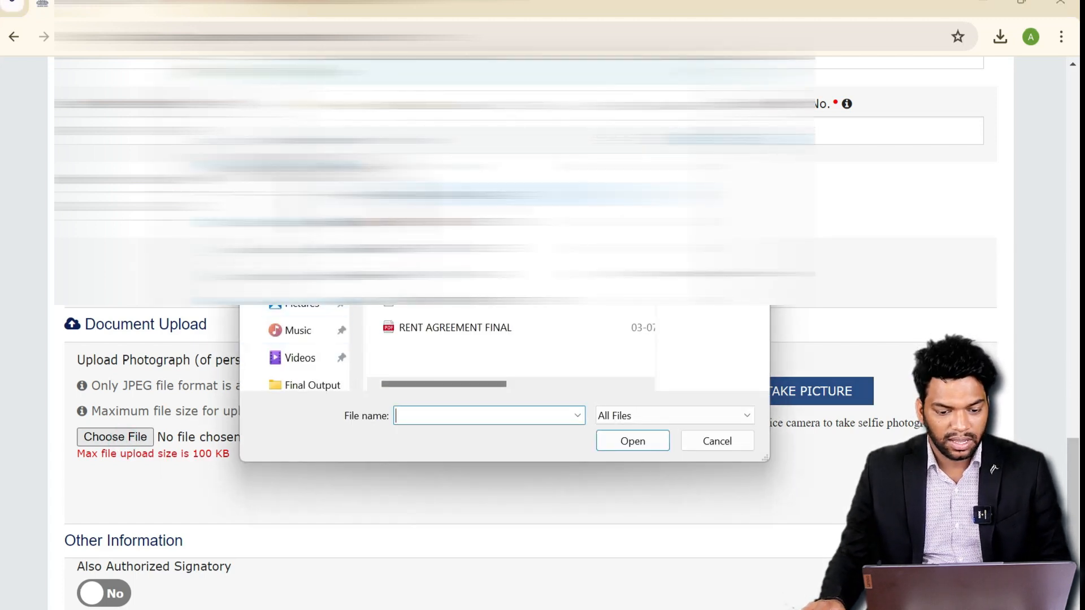
{"action": "left_click", "coordinate": [460, 306]}
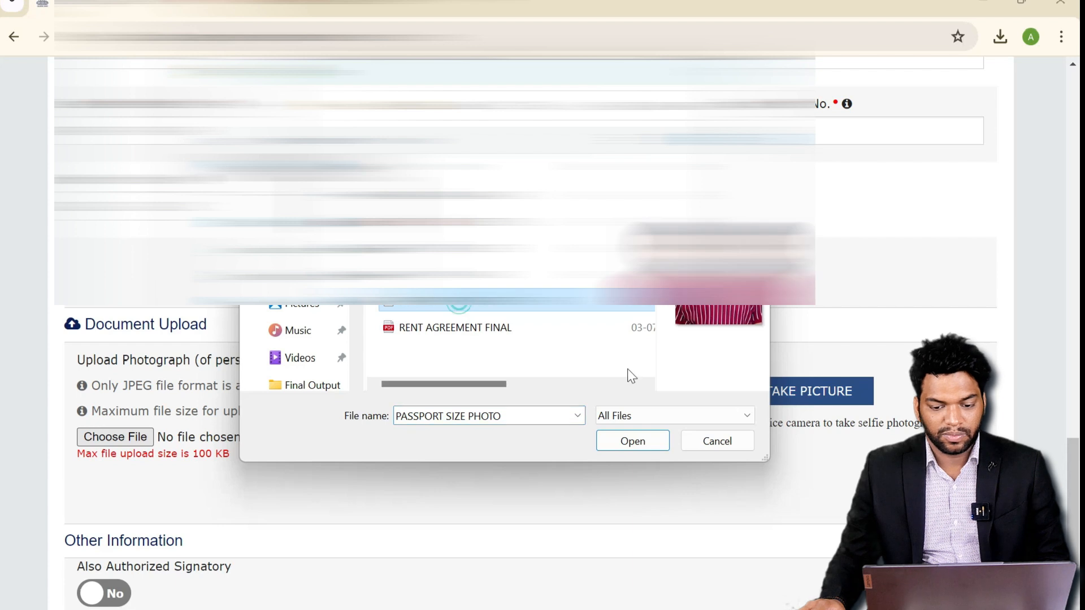
{"action": "left_click", "coordinate": [645, 442]}
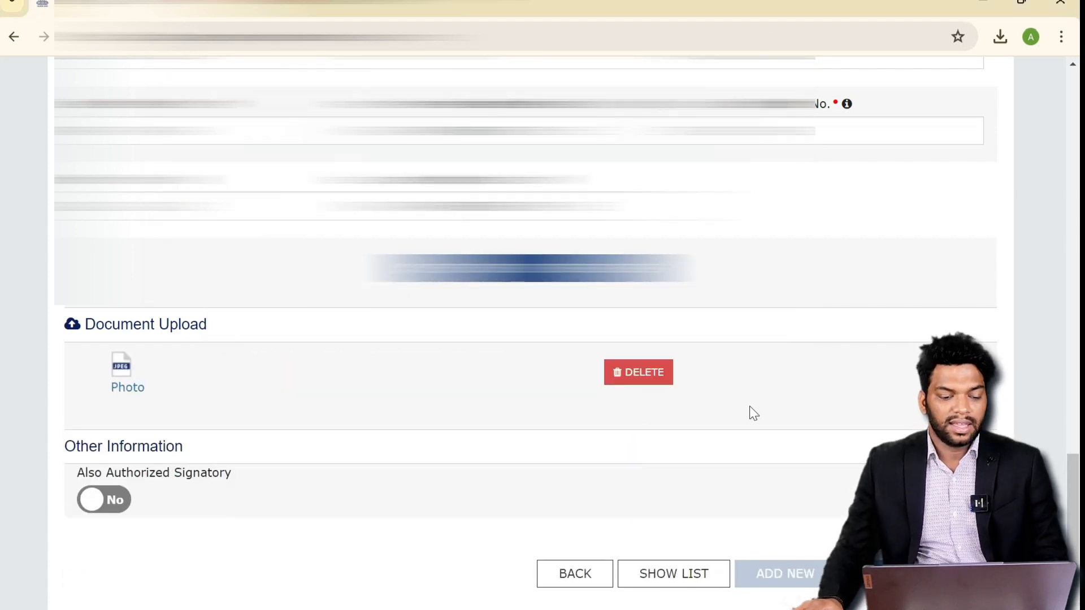
{"action": "scroll", "coordinate": [323, 407], "scroll_direction": "down", "scroll_amount": 2}
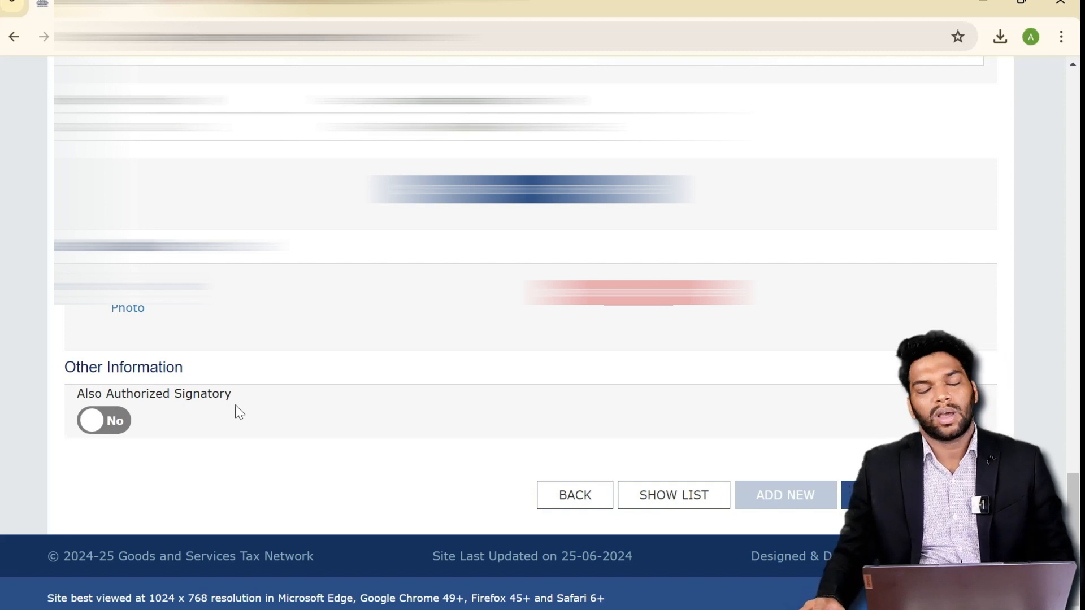
{"action": "left_click", "coordinate": [114, 425]}
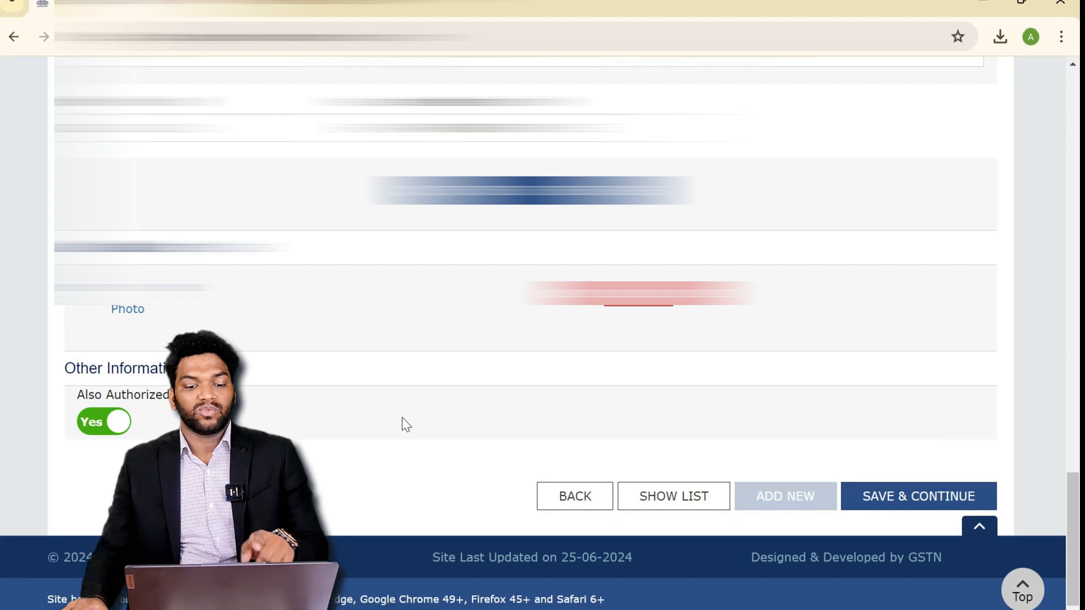
- Save the Promoter/Partners details and continue
{"action": "scroll", "coordinate": [406, 425], "scroll_direction": "up", "scroll_amount": 2}
{"action": "scroll", "coordinate": [406, 425], "scroll_direction": "up", "scroll_amount": 1}
{"action": "scroll", "coordinate": [403, 424], "scroll_direction": "down", "scroll_amount": 3}
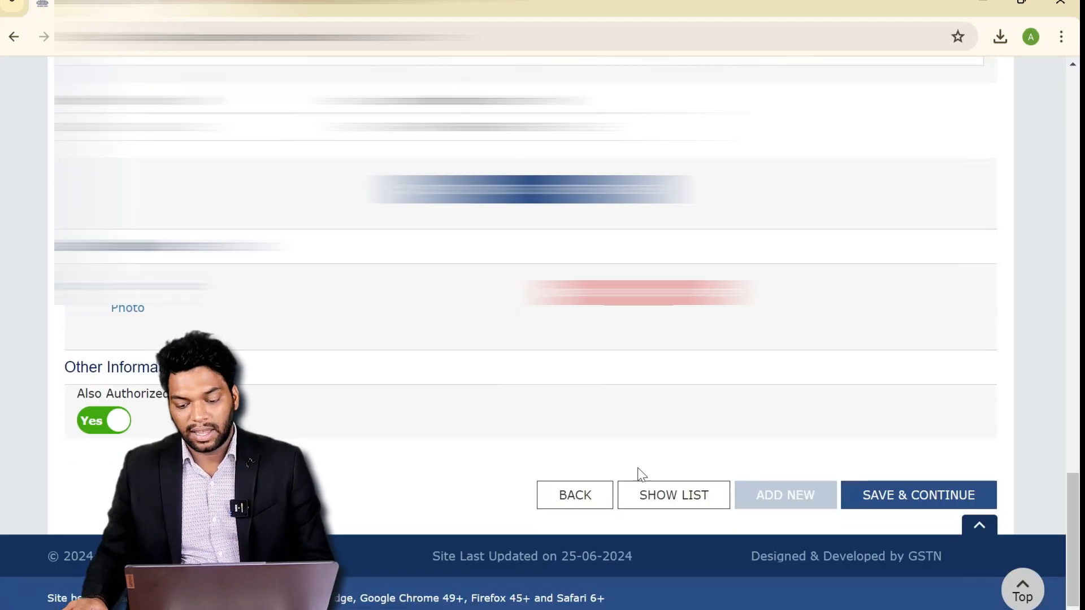
{"action": "left_click", "coordinate": [885, 508]}
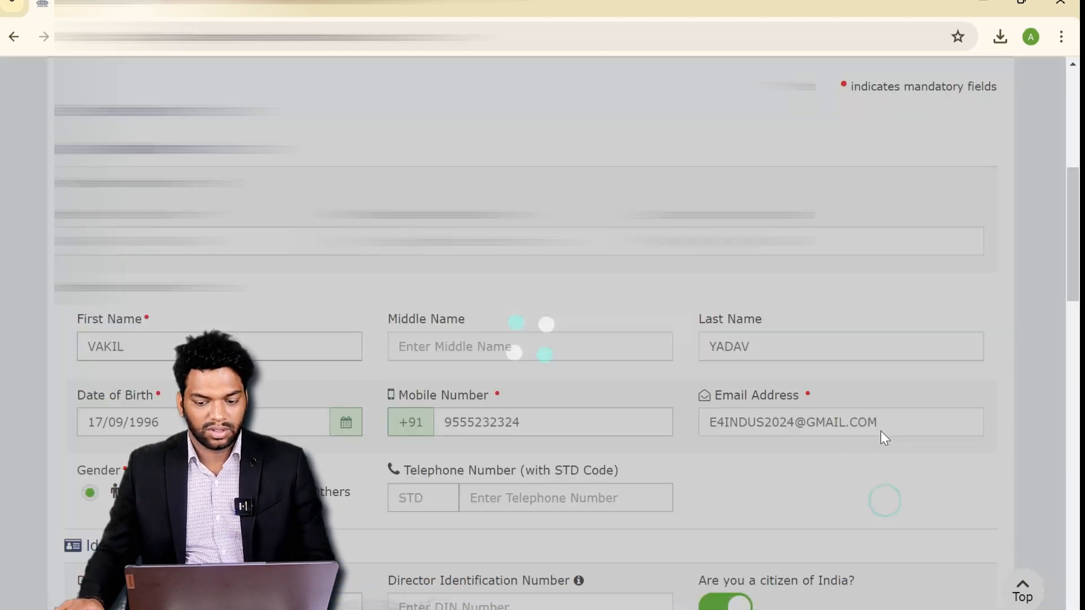
- Review the prefilled Authorized Signatory form down to the Authorized Representative section
{"action": "scroll", "coordinate": [509, 350], "scroll_direction": "down", "scroll_amount": 2}
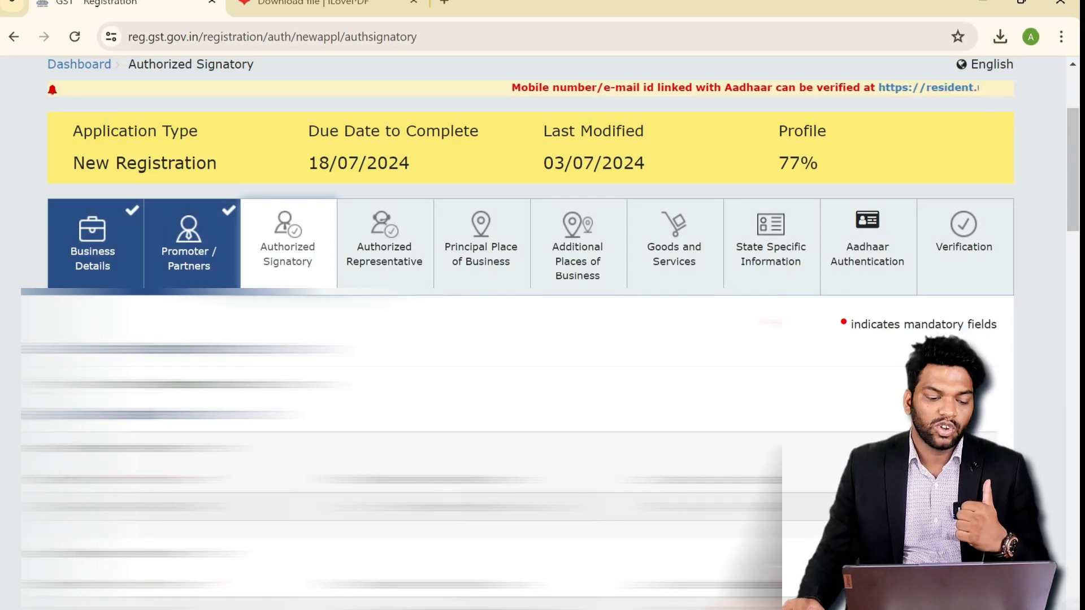
{"action": "scroll", "coordinate": [542, 333], "scroll_direction": "down", "scroll_amount": 1}
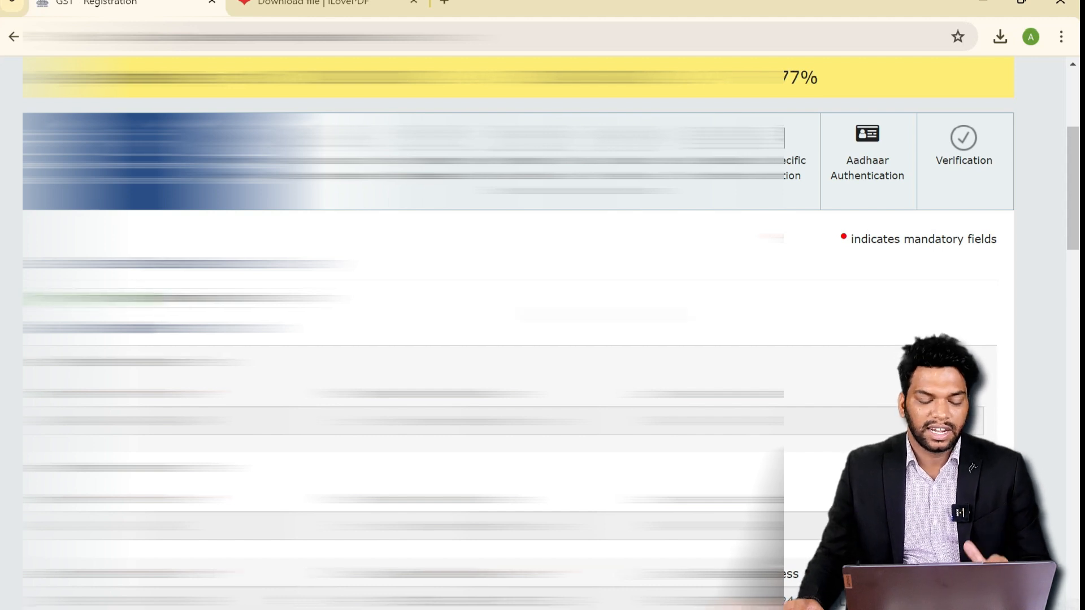
{"action": "scroll", "coordinate": [542, 333], "scroll_direction": "down", "scroll_amount": 2}
{"action": "scroll", "coordinate": [542, 334], "scroll_direction": "down", "scroll_amount": 10}
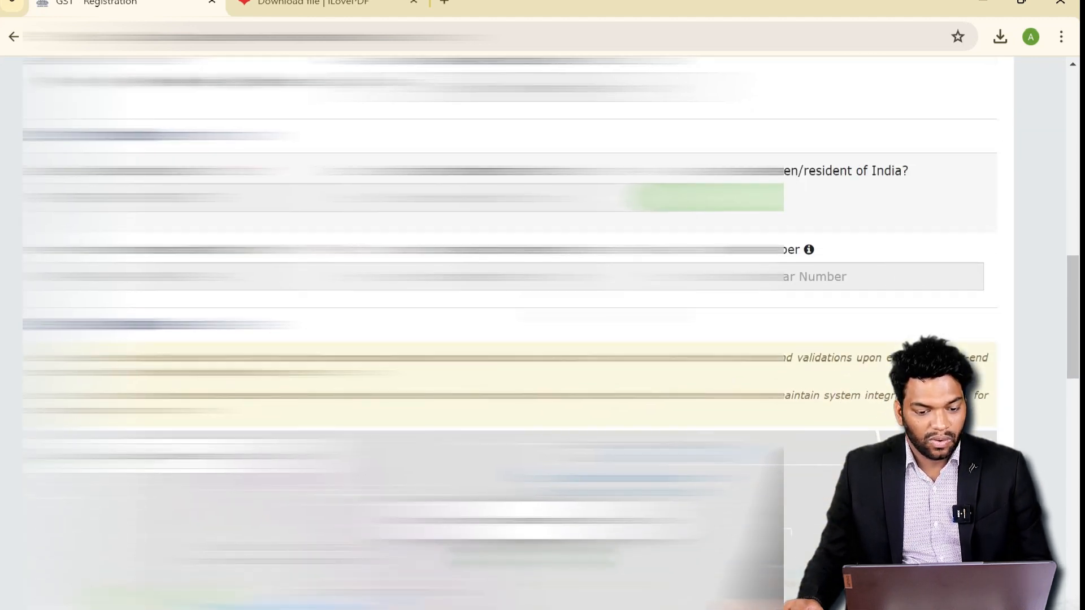
{"action": "scroll", "coordinate": [542, 333], "scroll_direction": "down", "scroll_amount": 15}
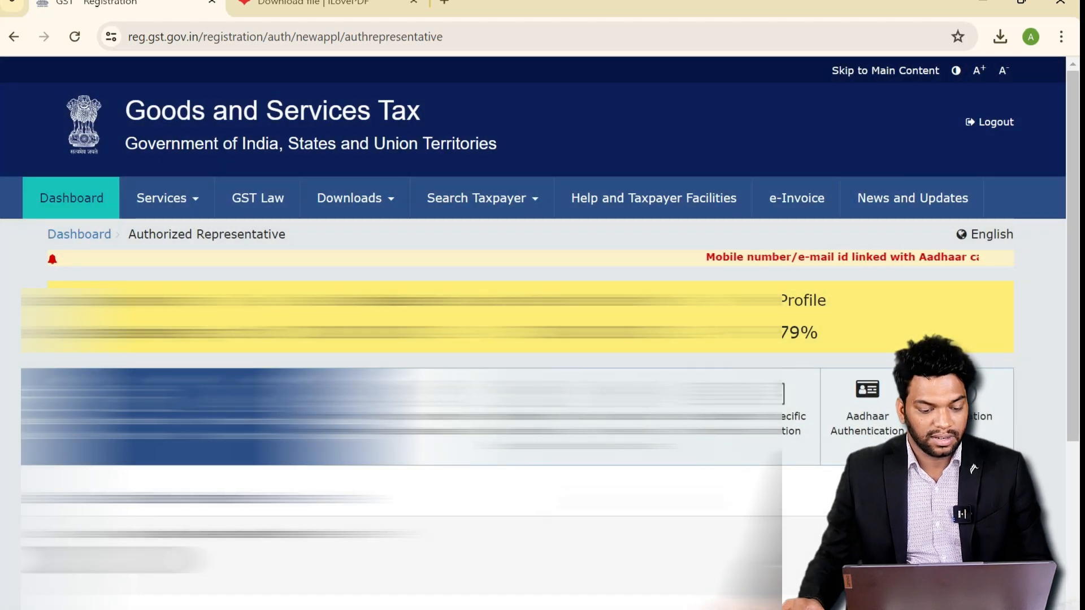
- Leave 'Do you have any Authorized Representative?' at No and save to reach Principal Place of Business
{"action": "scroll", "coordinate": [408, 430], "scroll_direction": "down", "scroll_amount": 2}
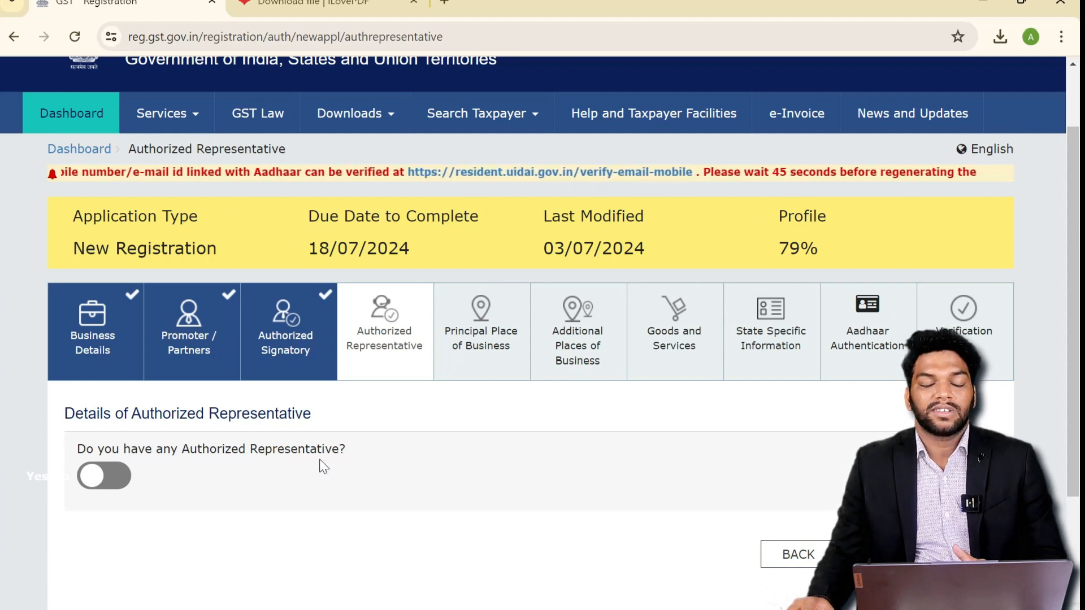
{"action": "left_click", "coordinate": [116, 475]}
{"action": "scroll", "coordinate": [528, 525], "scroll_direction": "down", "scroll_amount": 8}
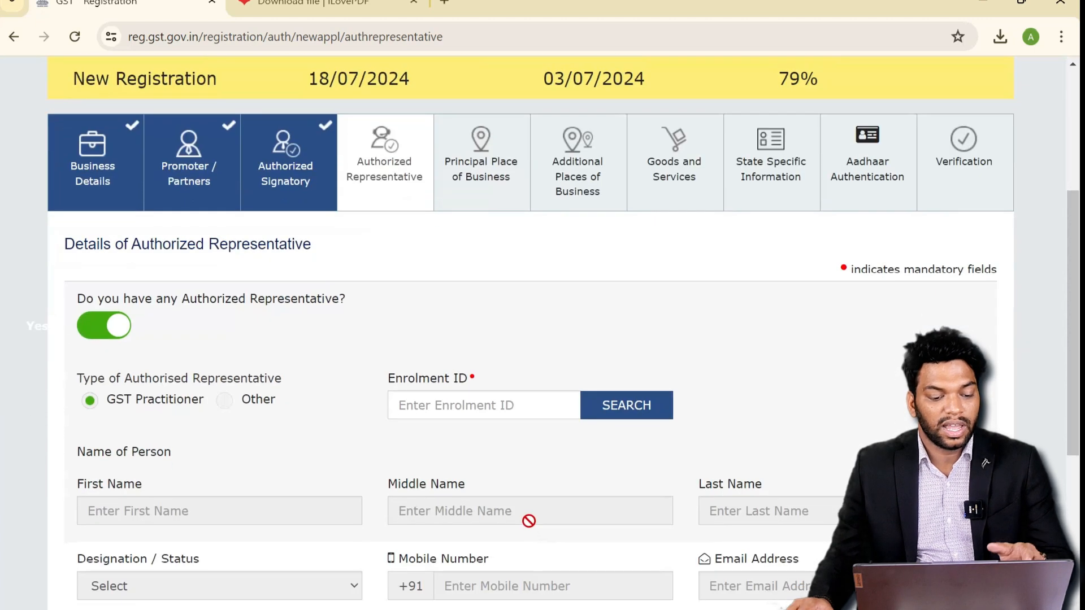
{"action": "scroll", "coordinate": [530, 526], "scroll_direction": "up", "scroll_amount": 3}
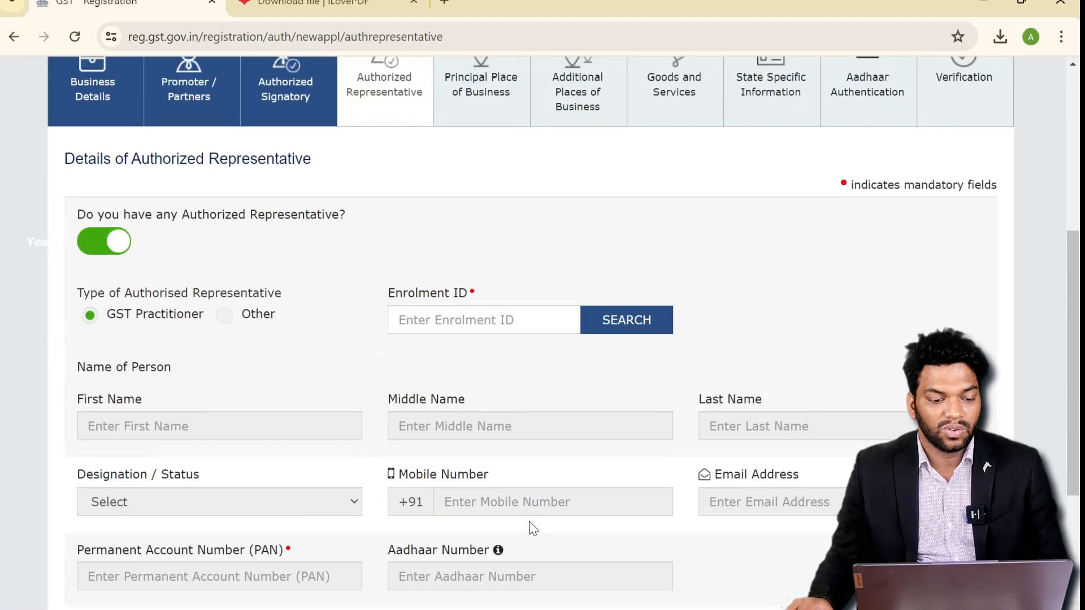
{"action": "left_click", "coordinate": [113, 241]}
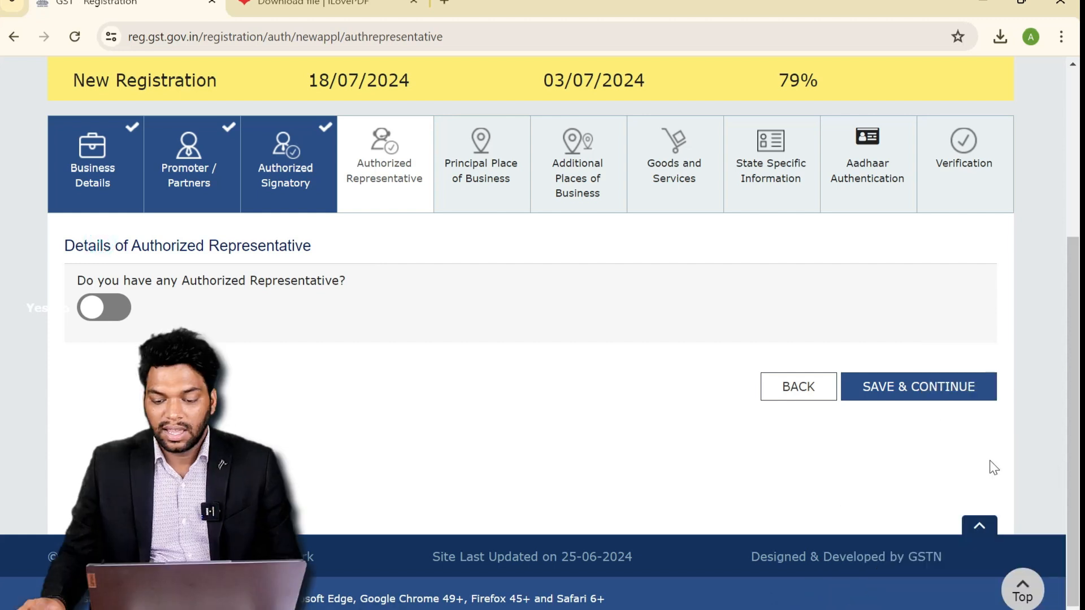
{"action": "left_click", "coordinate": [946, 397]}
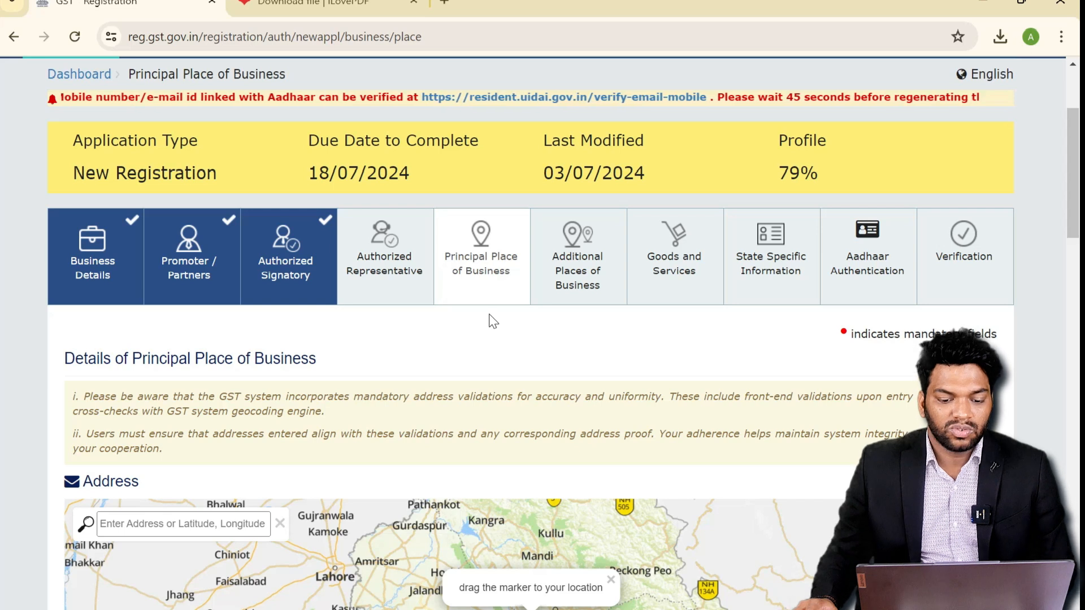
- Select Faridabad (East) Ward 7 as the state jurisdiction Sector/Circle/Ward
{"action": "scroll", "coordinate": [492, 320], "scroll_direction": "down", "scroll_amount": 3}
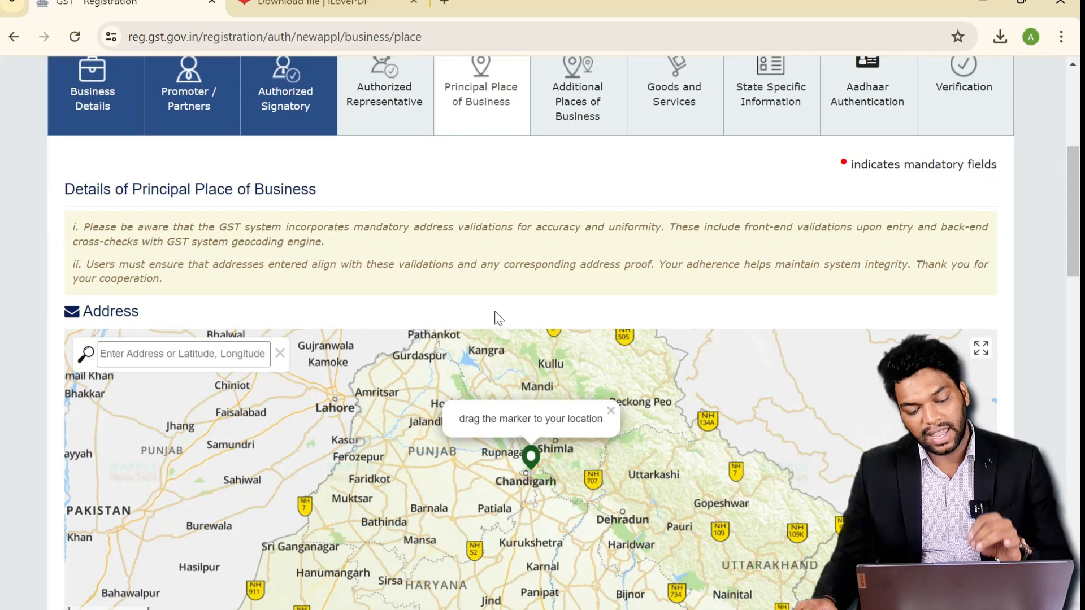
{"action": "scroll", "coordinate": [495, 311], "scroll_direction": "down", "scroll_amount": 6}
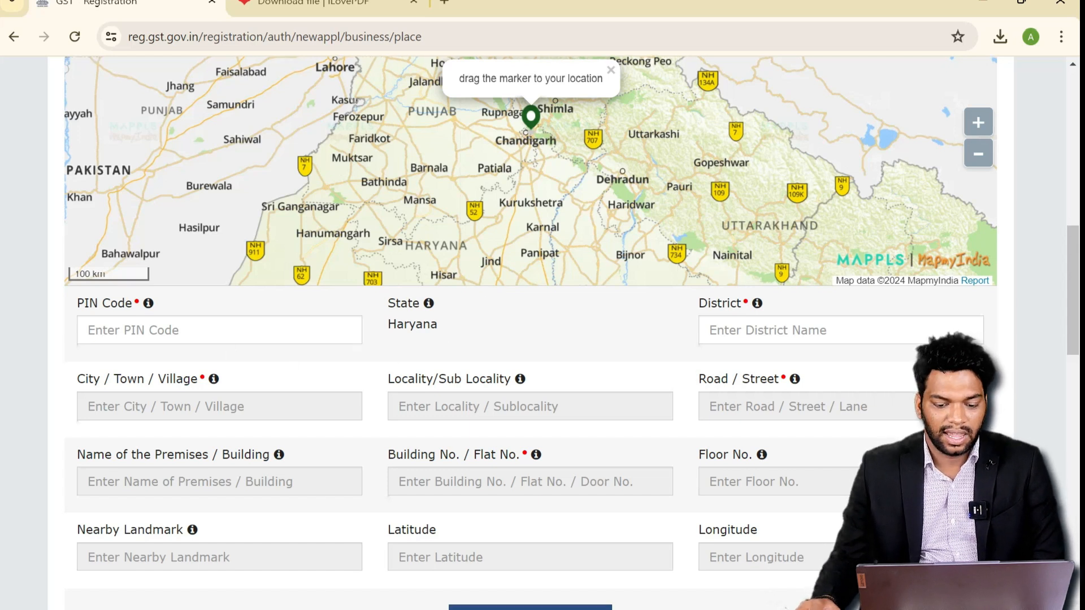
{"action": "scroll", "coordinate": [226, 322], "scroll_direction": "down", "scroll_amount": 1}
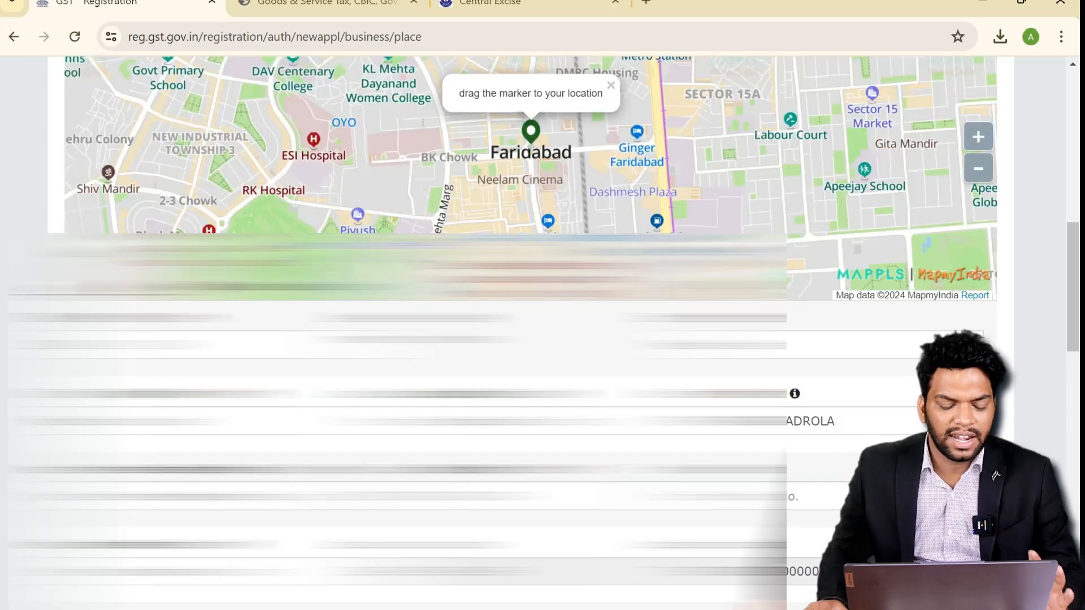
{"action": "scroll", "coordinate": [540, 333], "scroll_direction": "down", "scroll_amount": 5}
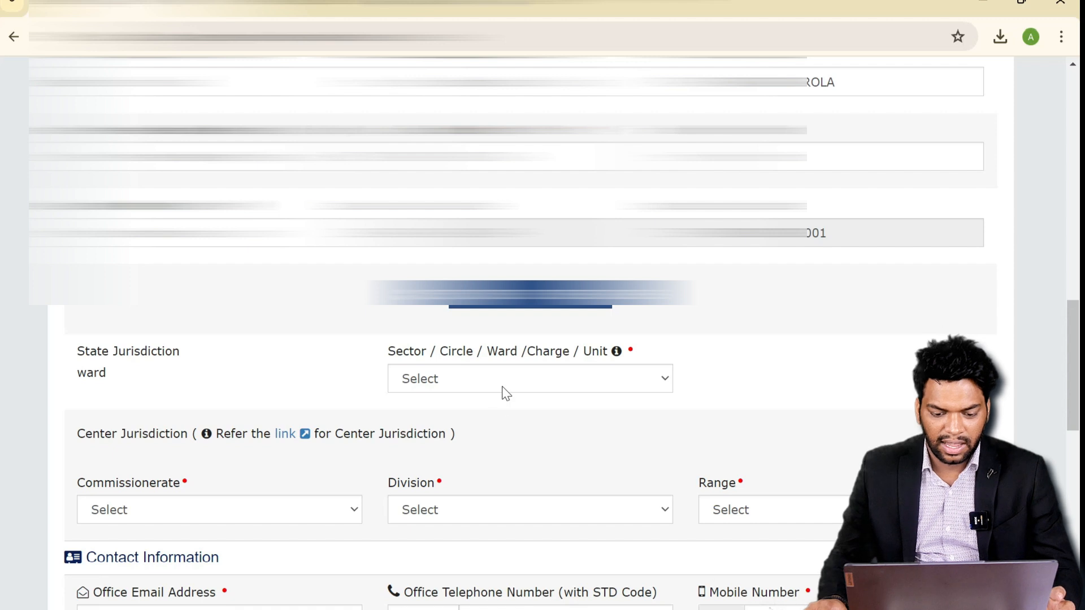
{"action": "left_click", "coordinate": [507, 382]}
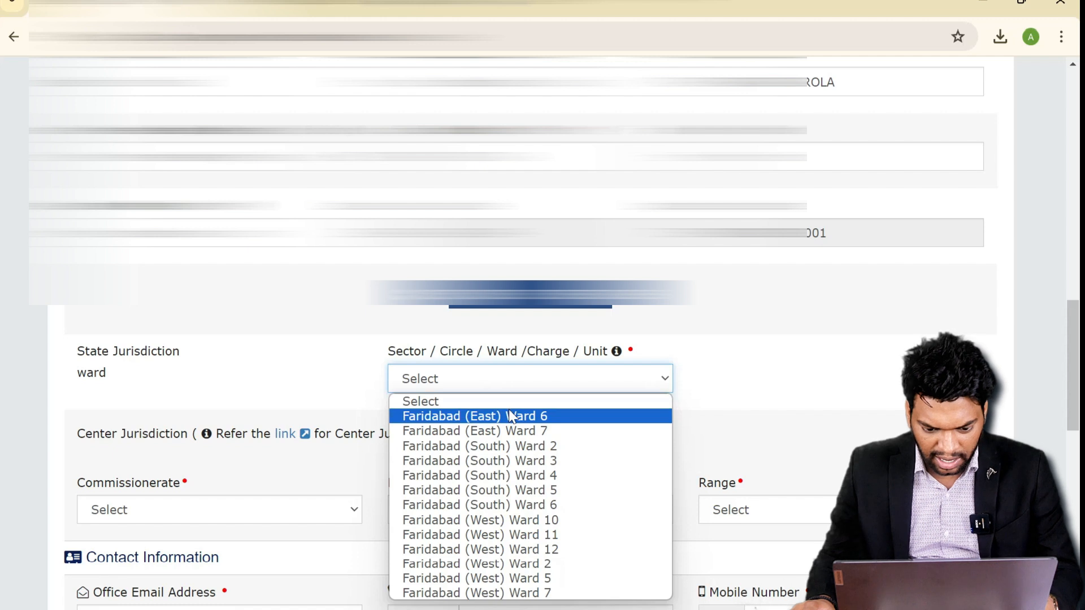
{"action": "left_click", "coordinate": [511, 430]}
- Choose the centre jurisdiction Commissionerate and move on to the Division dropdown
{"action": "scroll", "coordinate": [339, 418], "scroll_direction": "down", "scroll_amount": 2}
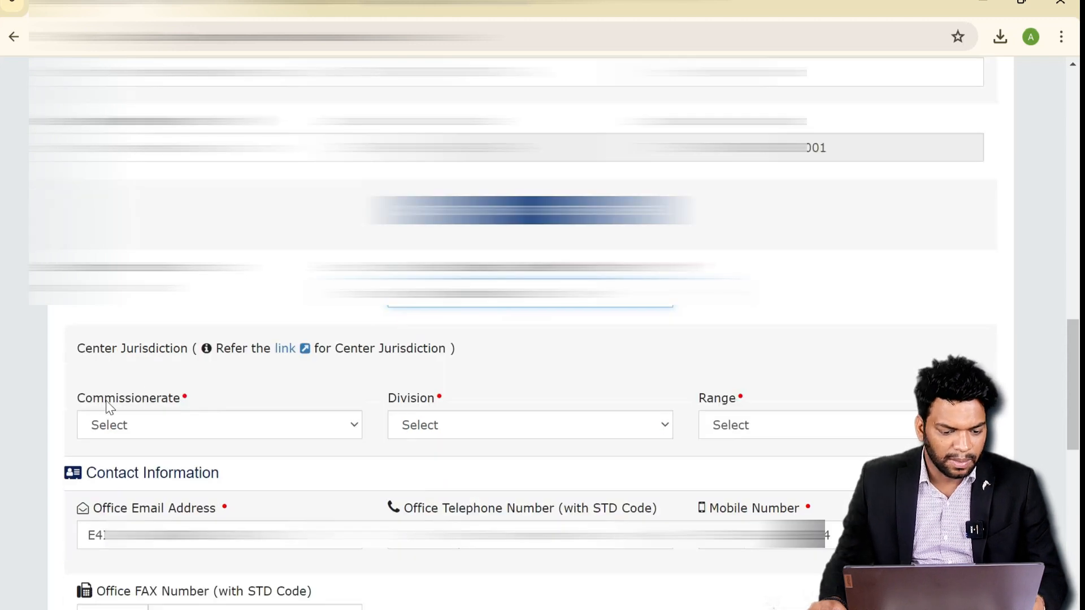
{"action": "scroll", "coordinate": [248, 389], "scroll_direction": "down", "scroll_amount": 2}
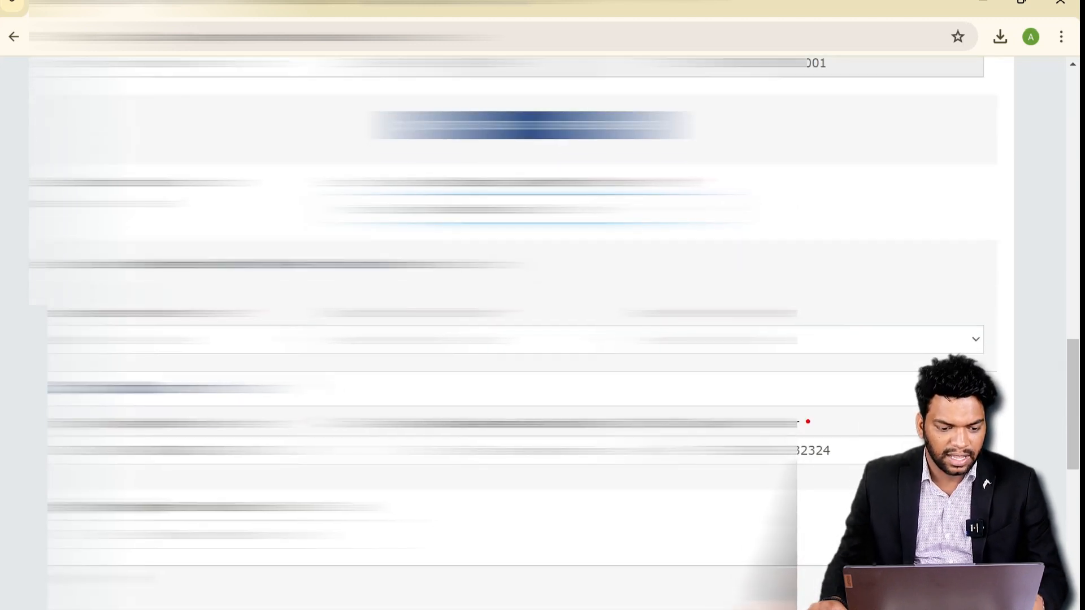
{"action": "scroll", "coordinate": [508, 339], "scroll_direction": "down", "scroll_amount": 2}
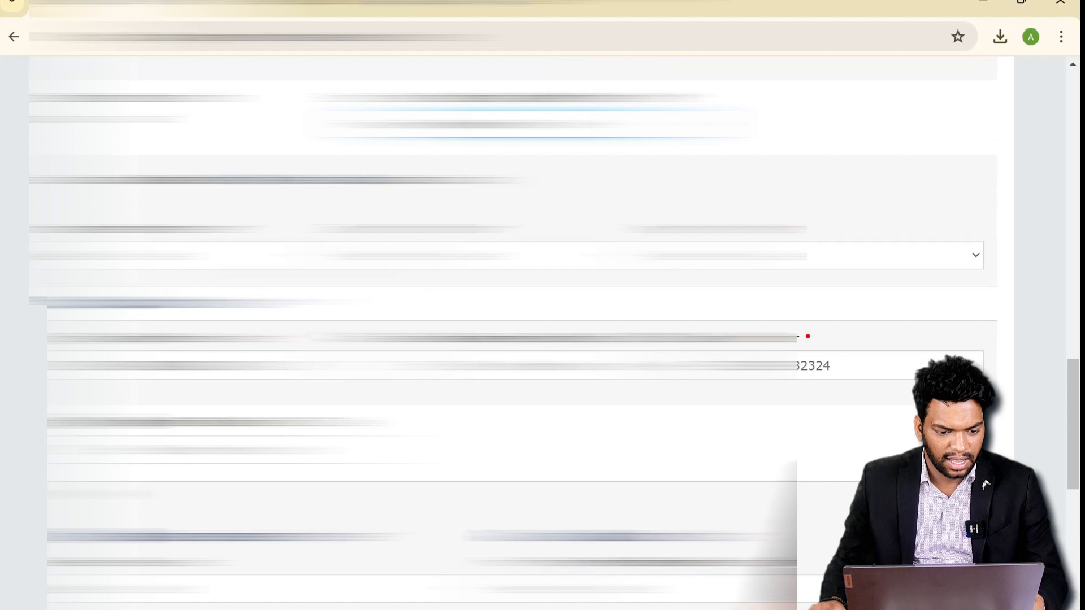
{"action": "left_click", "coordinate": [192, 255]}
{"action": "left_click", "coordinate": [192, 291]}
{"action": "left_click", "coordinate": [520, 255]}
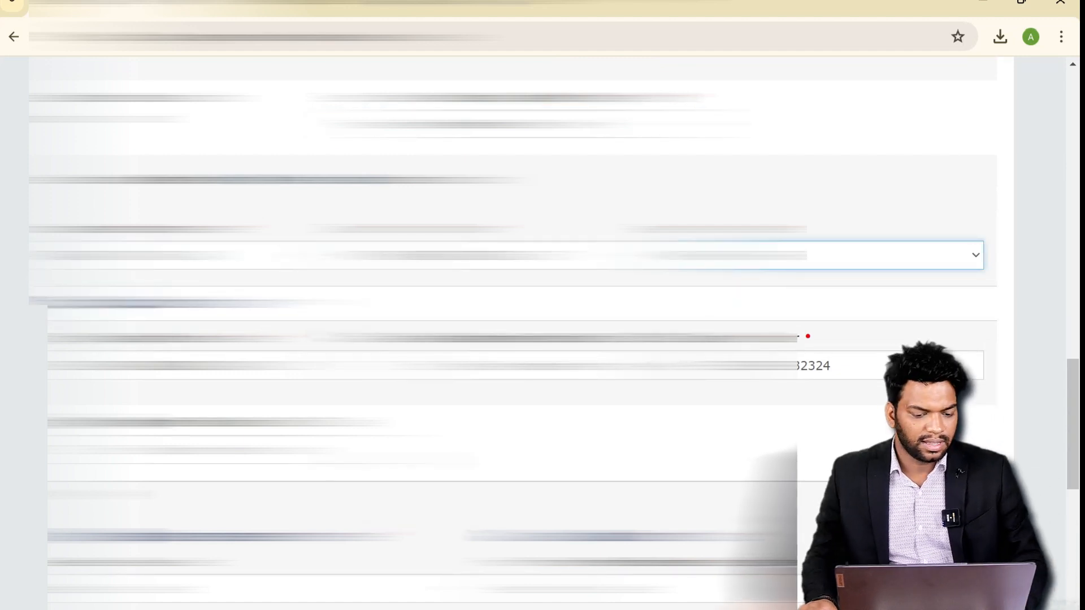
{"action": "scroll", "coordinate": [122, 221], "scroll_direction": "down", "scroll_amount": 6}
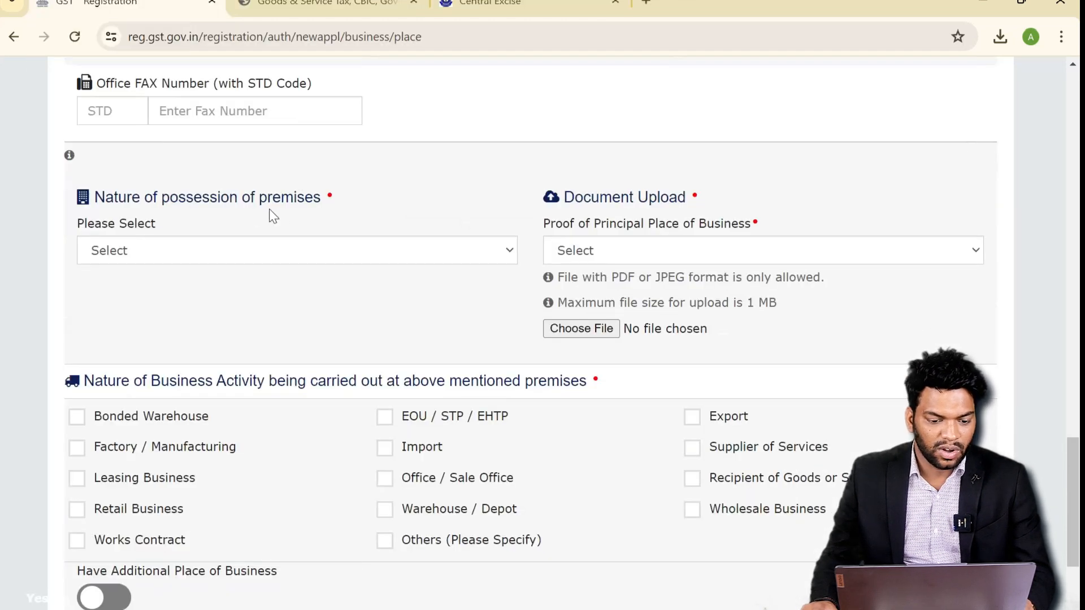
- Set premises possession to Rented and upload the rent agreement as Rent / Lease proof
{"action": "left_click", "coordinate": [299, 250]}
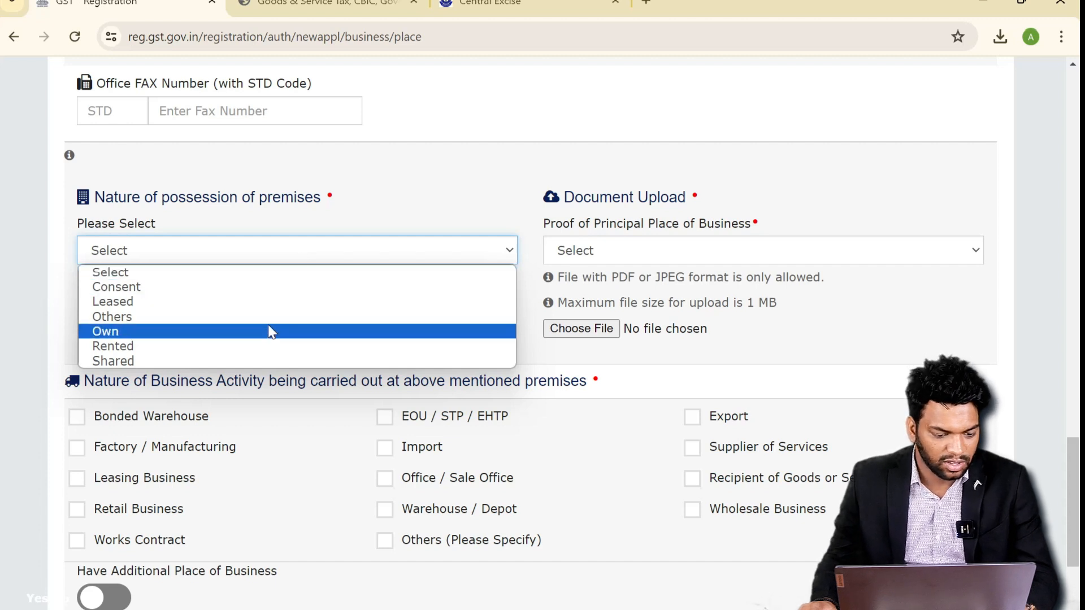
{"action": "left_click", "coordinate": [268, 353]}
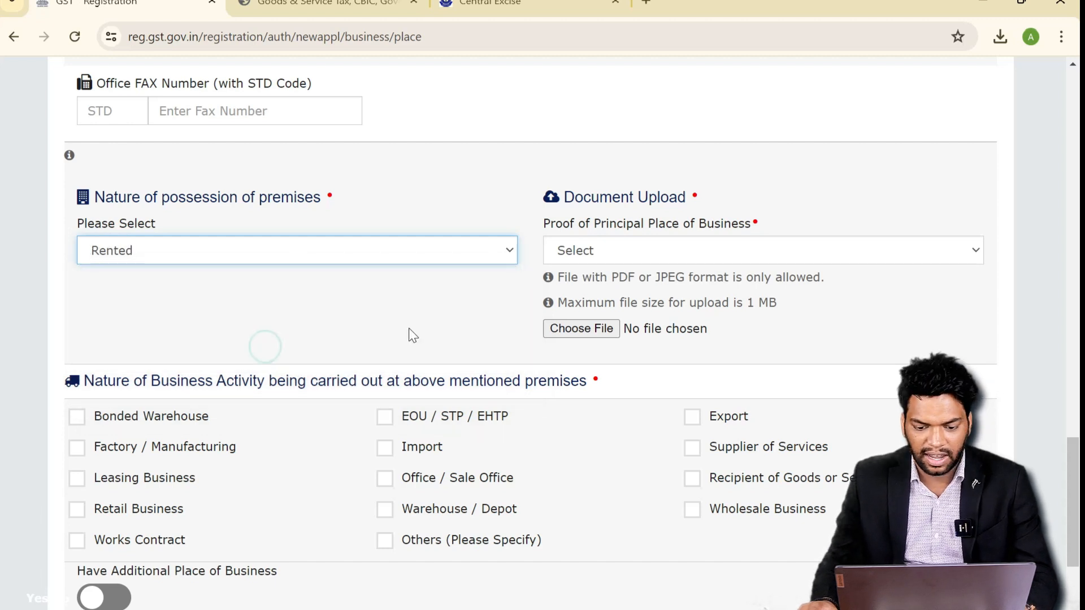
{"action": "left_click", "coordinate": [597, 261]}
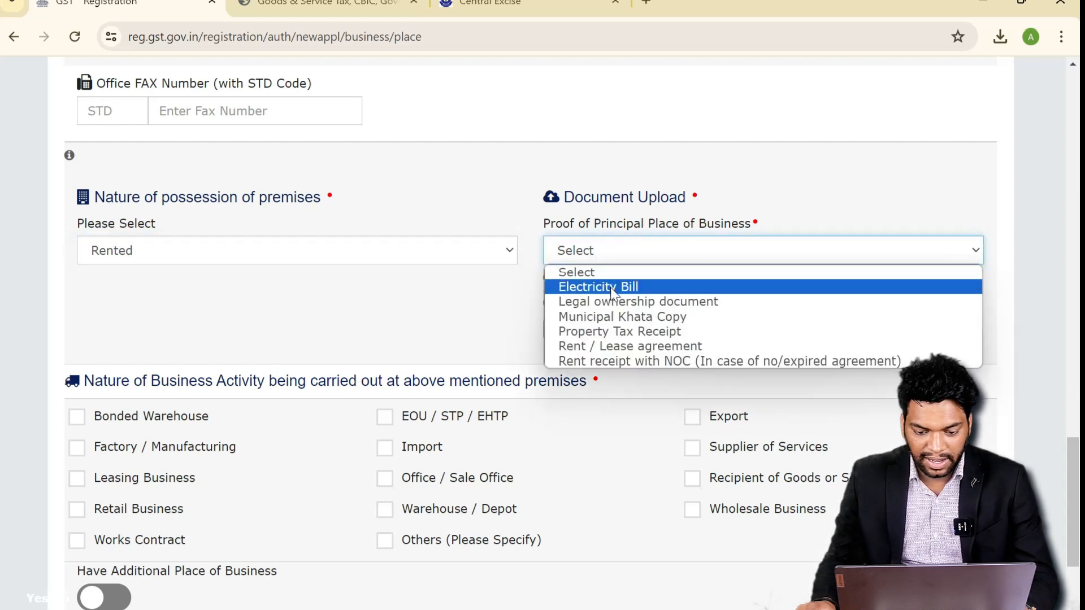
{"action": "left_click", "coordinate": [622, 346]}
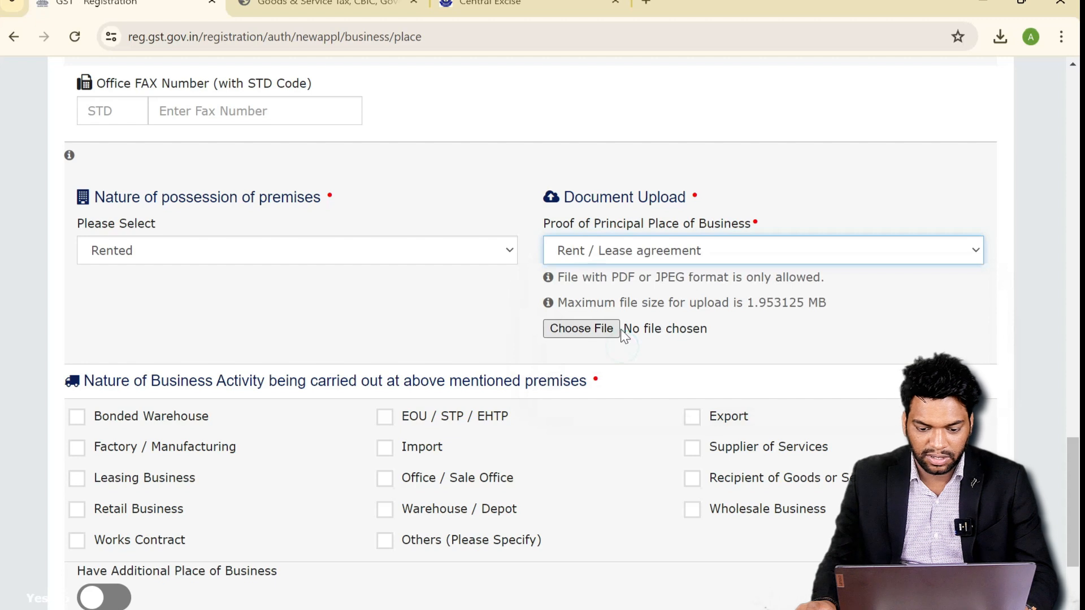
{"action": "left_click", "coordinate": [604, 331]}
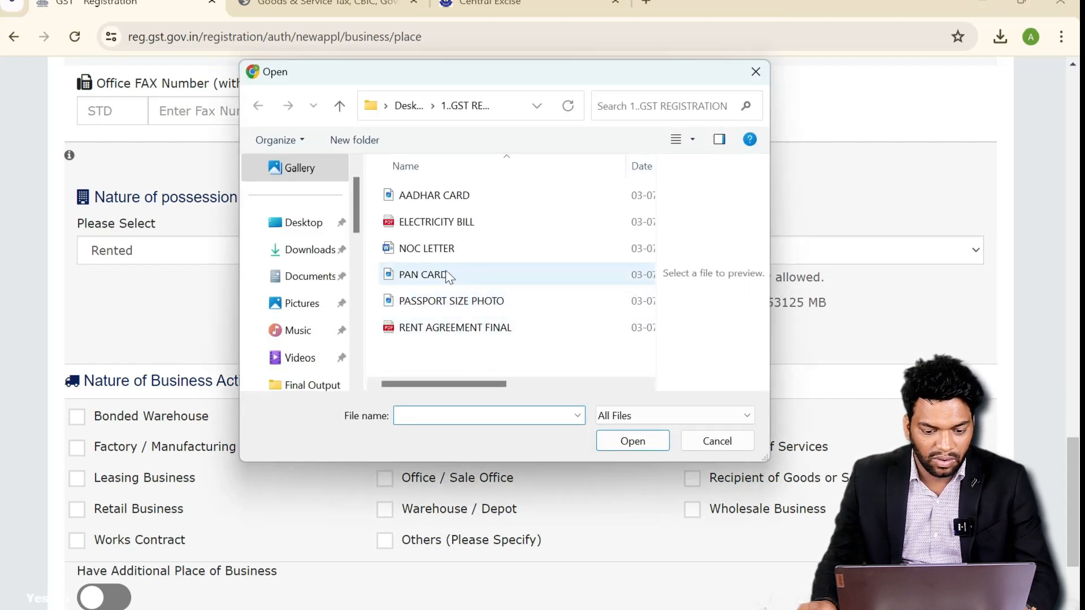
{"action": "left_click", "coordinate": [470, 333]}
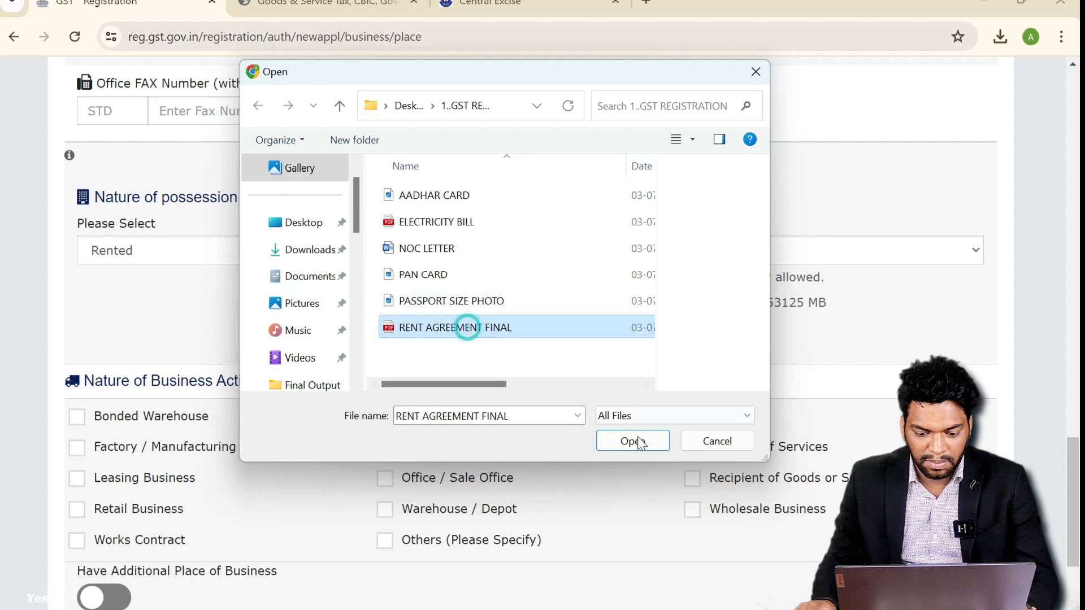
{"action": "left_click", "coordinate": [633, 441]}
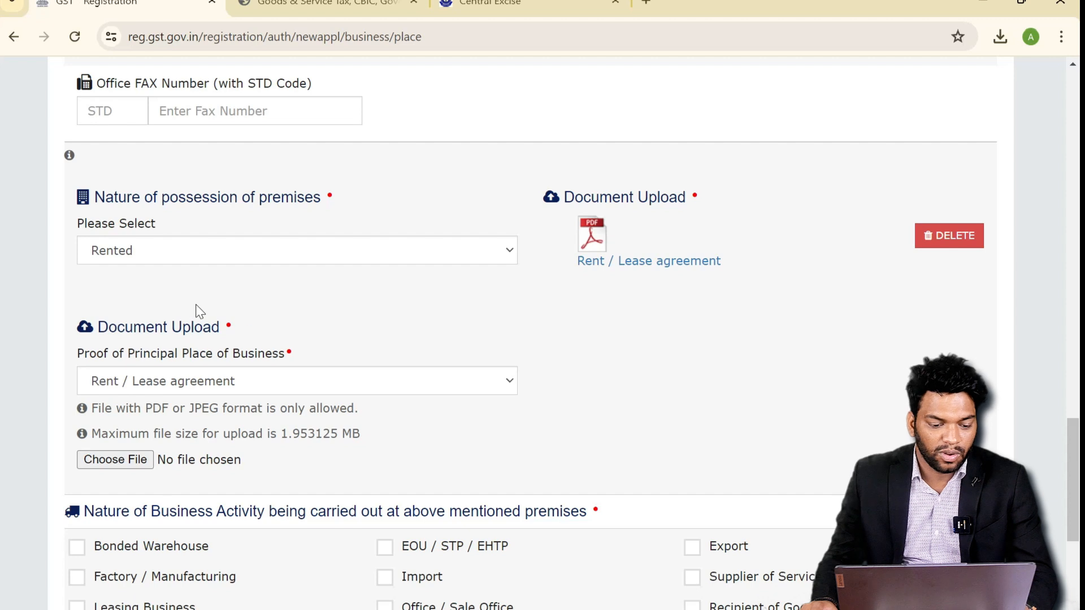
- Upload the ELECTRICITY BILL file as Electricity Bill proof of the business place
{"action": "scroll", "coordinate": [244, 302], "scroll_direction": "down", "scroll_amount": 2}
{"action": "left_click", "coordinate": [354, 308]}
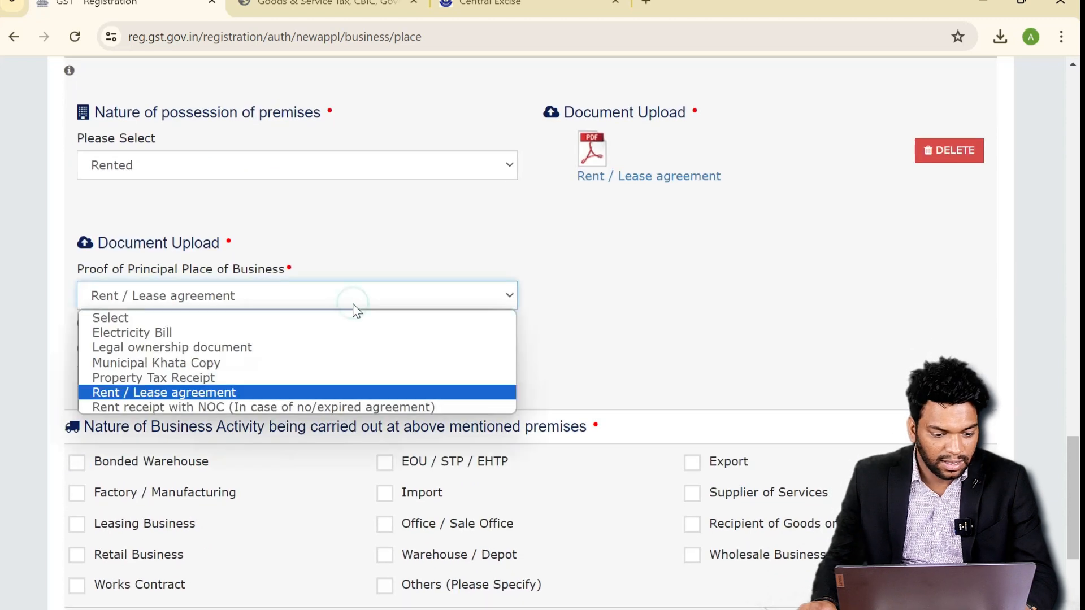
{"action": "left_click", "coordinate": [356, 332]}
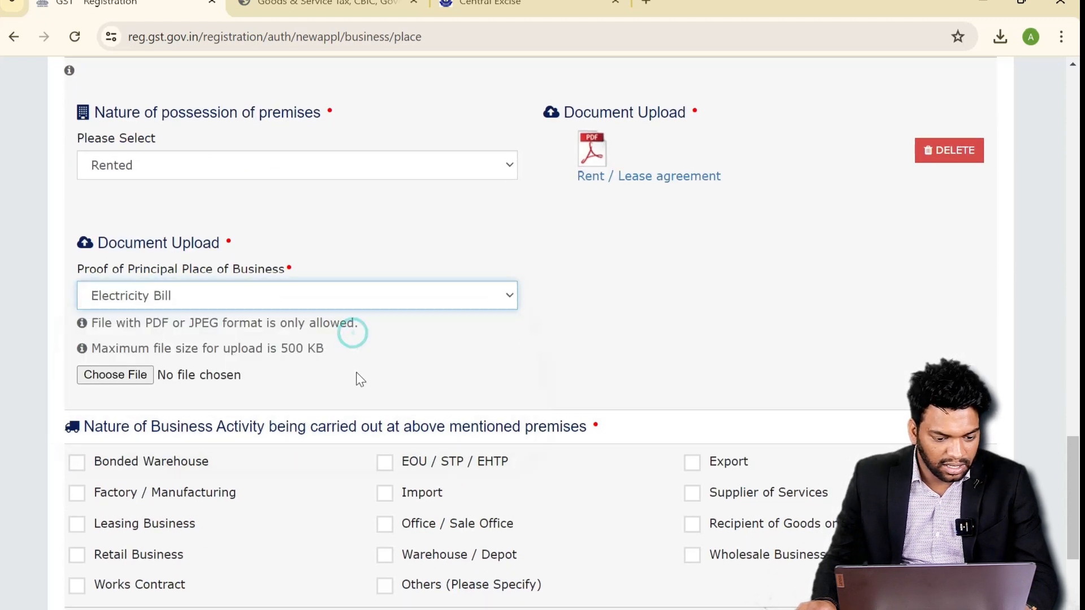
{"action": "left_click", "coordinate": [135, 375]}
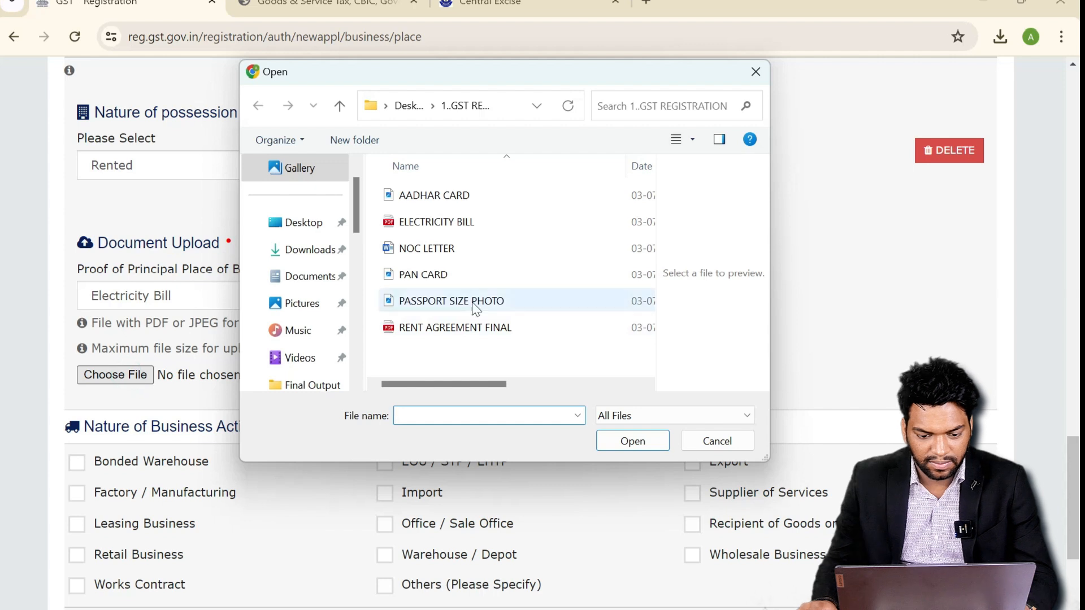
{"action": "left_click", "coordinate": [455, 226]}
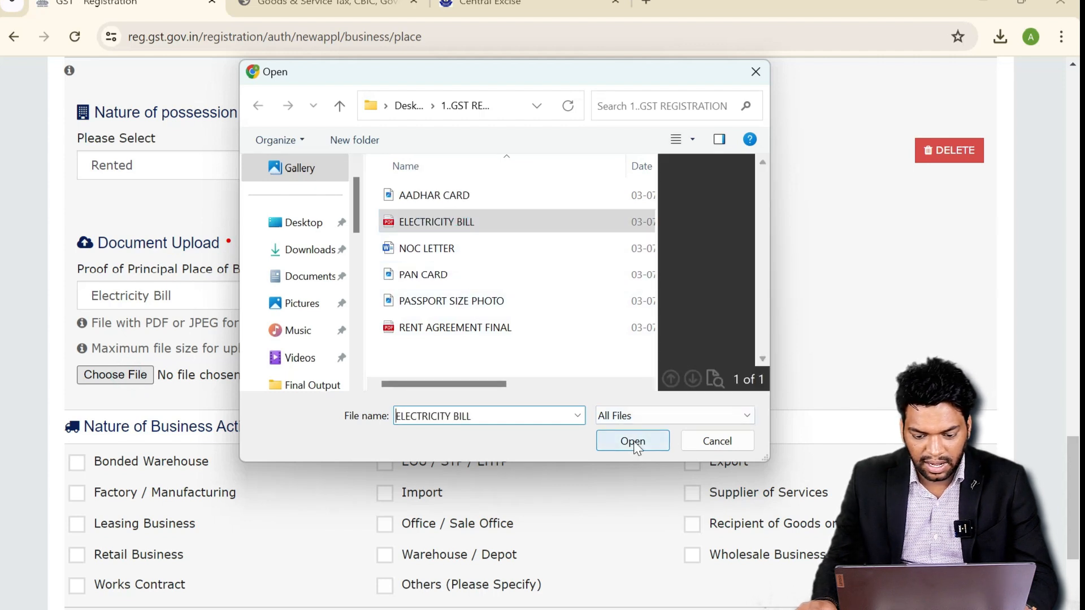
{"action": "left_click", "coordinate": [631, 443]}
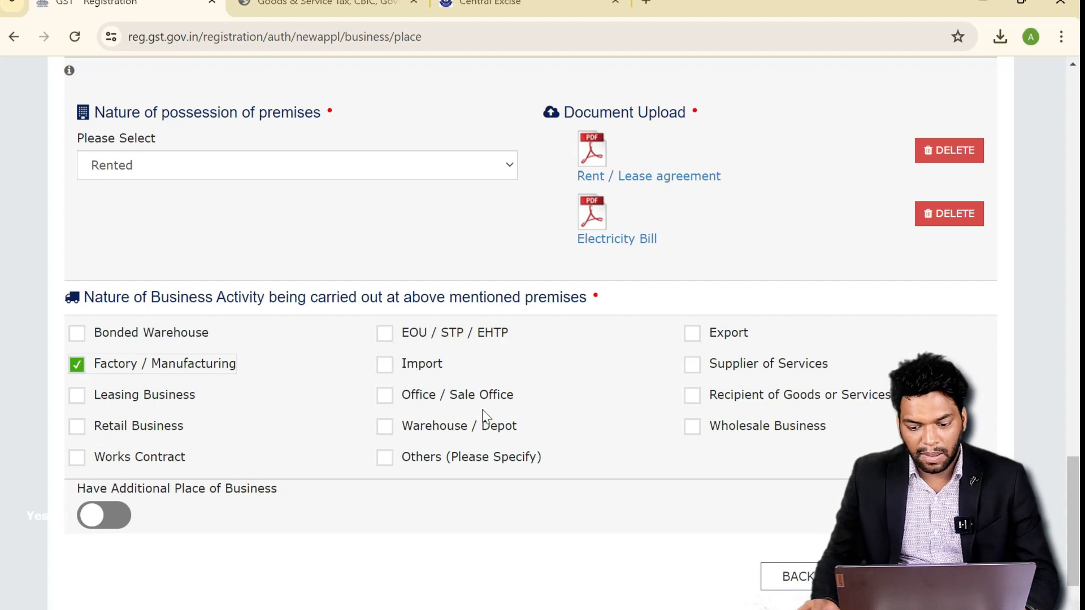
- Tick Supplier of Services, keep Additional Place of Business off, and save the details
{"action": "left_click", "coordinate": [693, 367]}
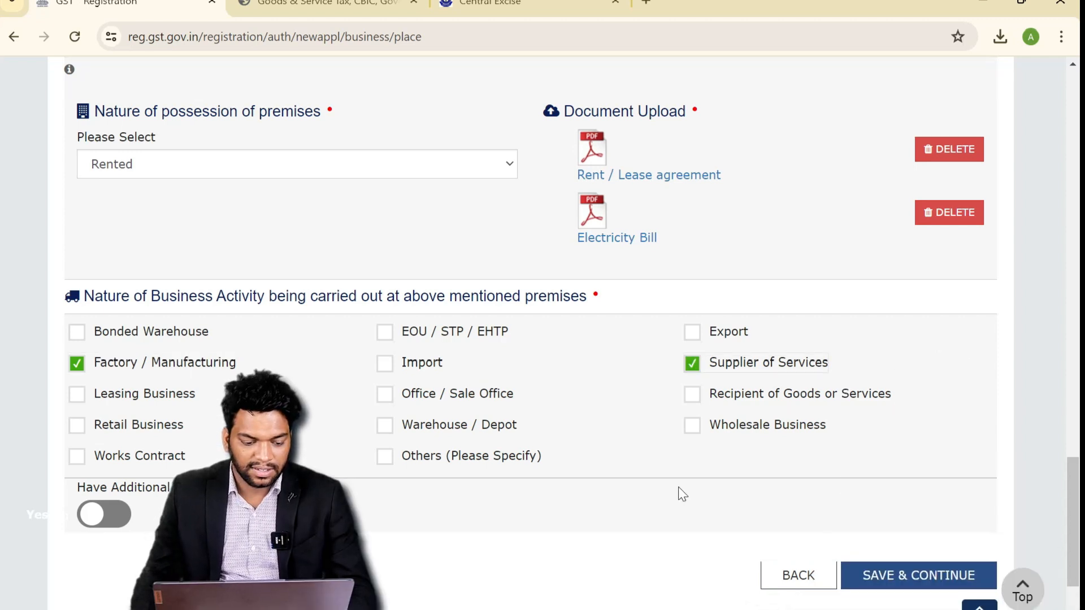
{"action": "scroll", "coordinate": [680, 491], "scroll_direction": "down", "scroll_amount": 2}
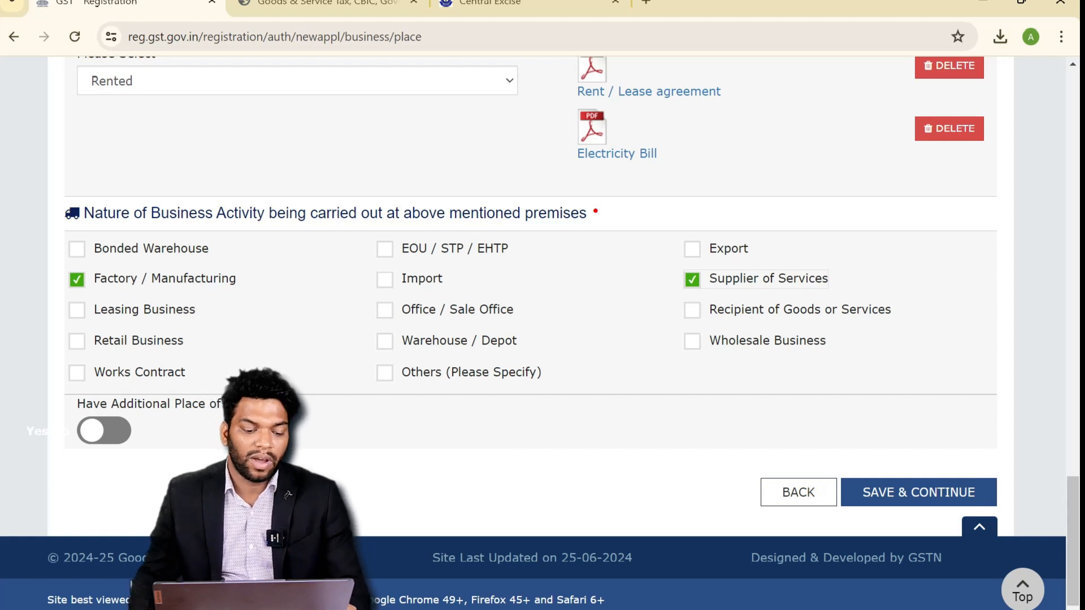
{"action": "left_click", "coordinate": [120, 446]}
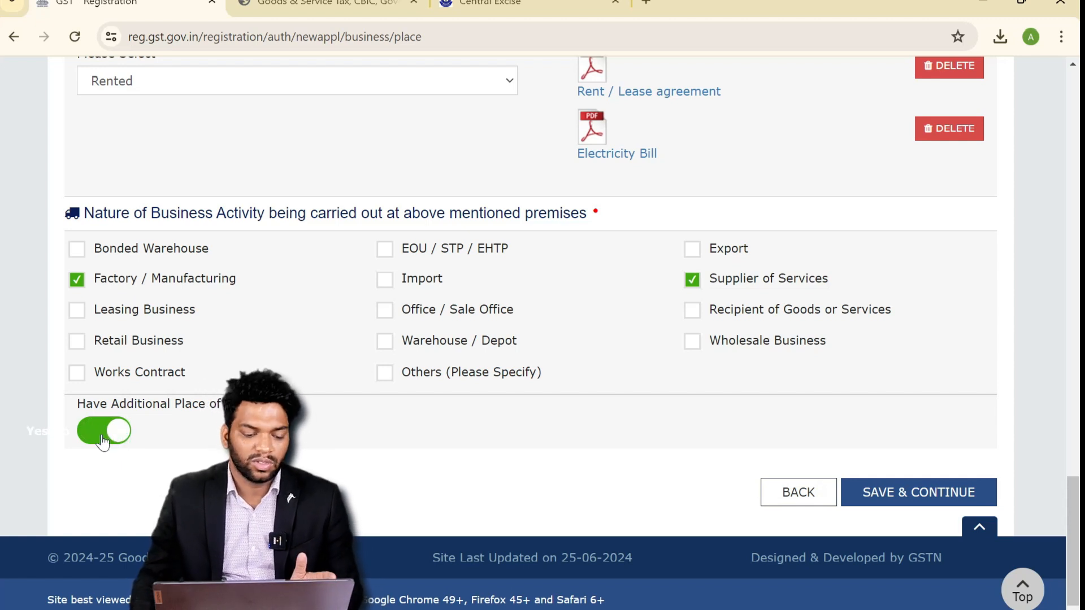
{"action": "left_click", "coordinate": [102, 439]}
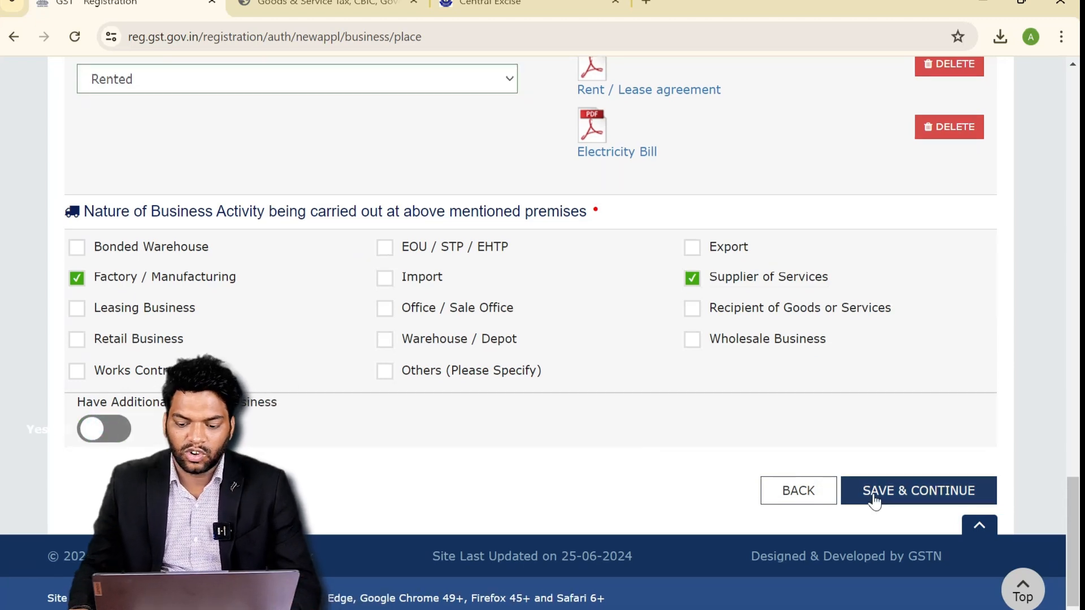
{"action": "left_click", "coordinate": [875, 500]}
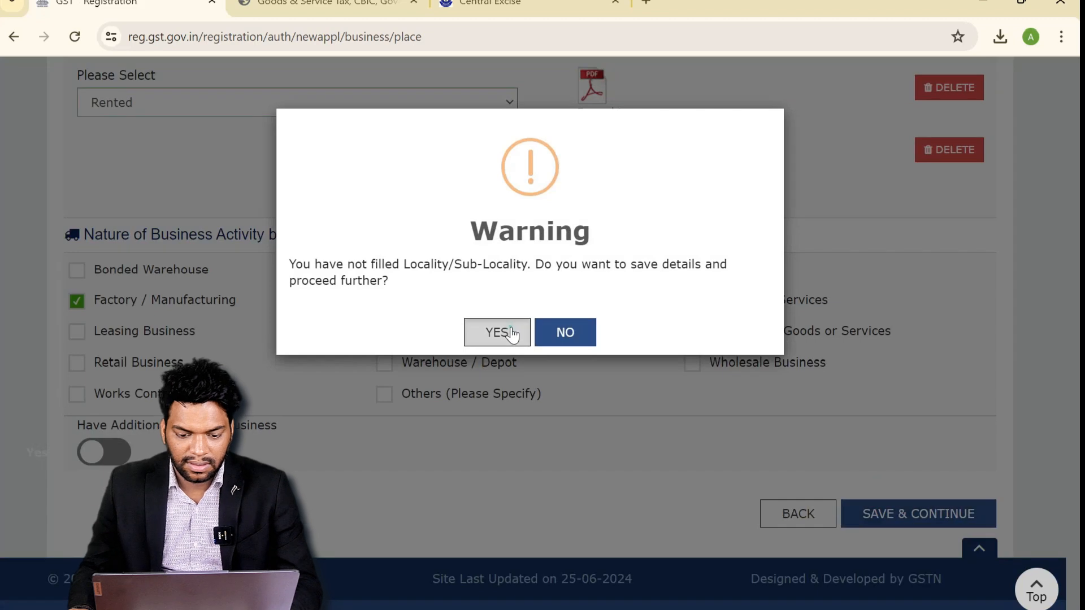
- Confirm saving without the locality and continue past Additional Places of Business
{"action": "left_click", "coordinate": [497, 332]}
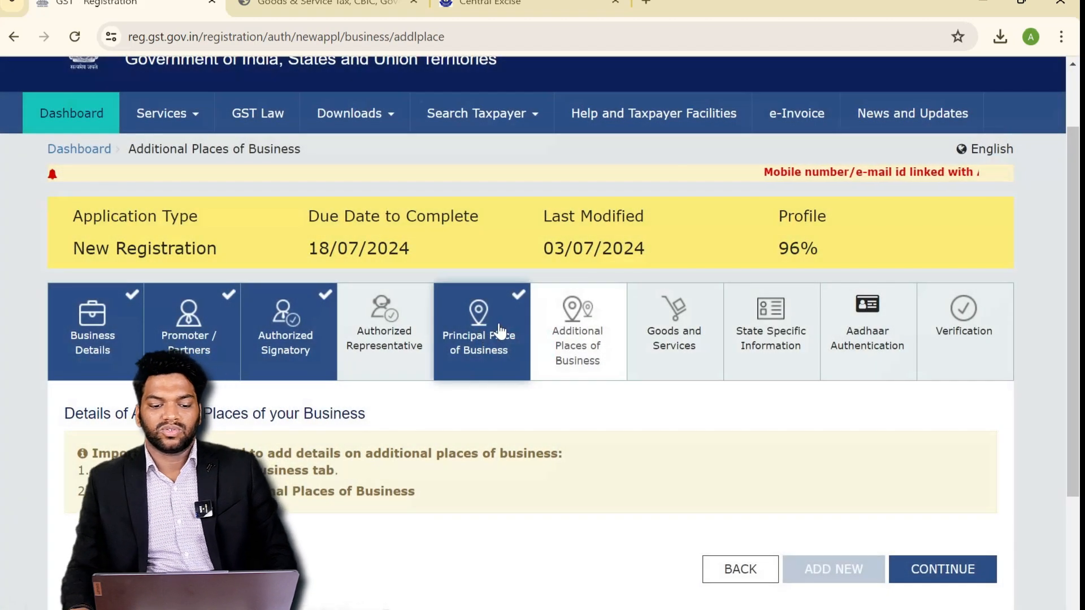
{"action": "scroll", "coordinate": [644, 438], "scroll_direction": "down", "scroll_amount": 1}
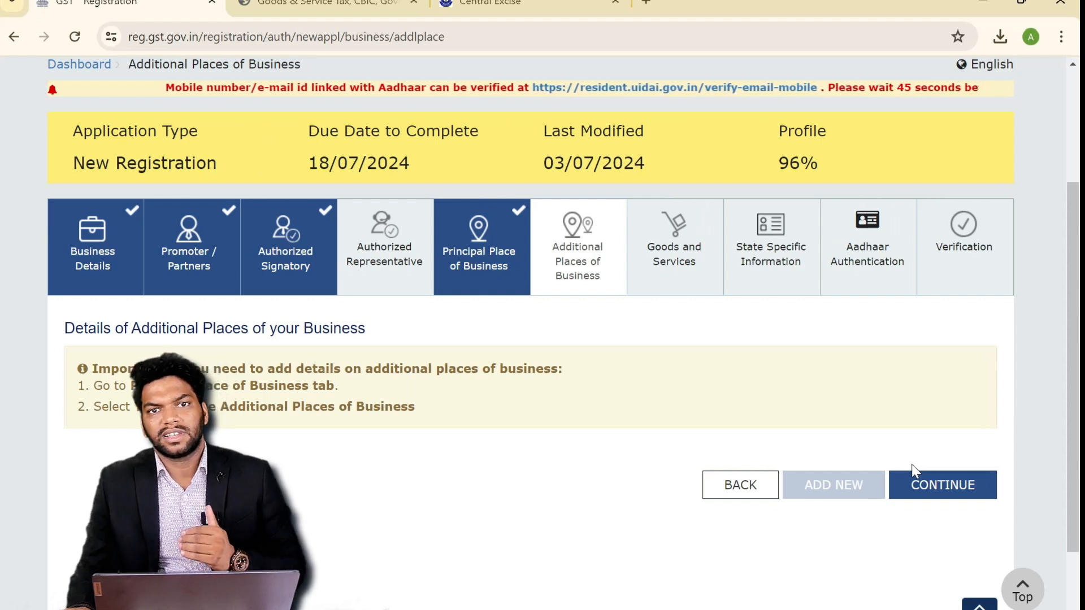
{"action": "left_click", "coordinate": [937, 492]}
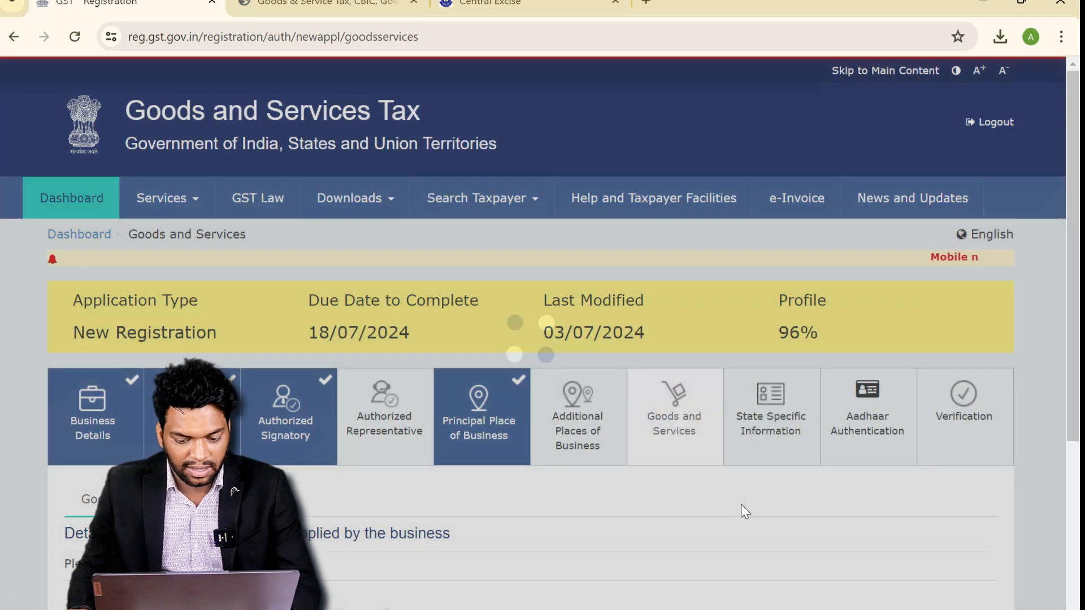
- Search HSN 8714 and add the vehicle parts, frames and forks goods entry
{"action": "scroll", "coordinate": [707, 493], "scroll_direction": "down", "scroll_amount": 3}
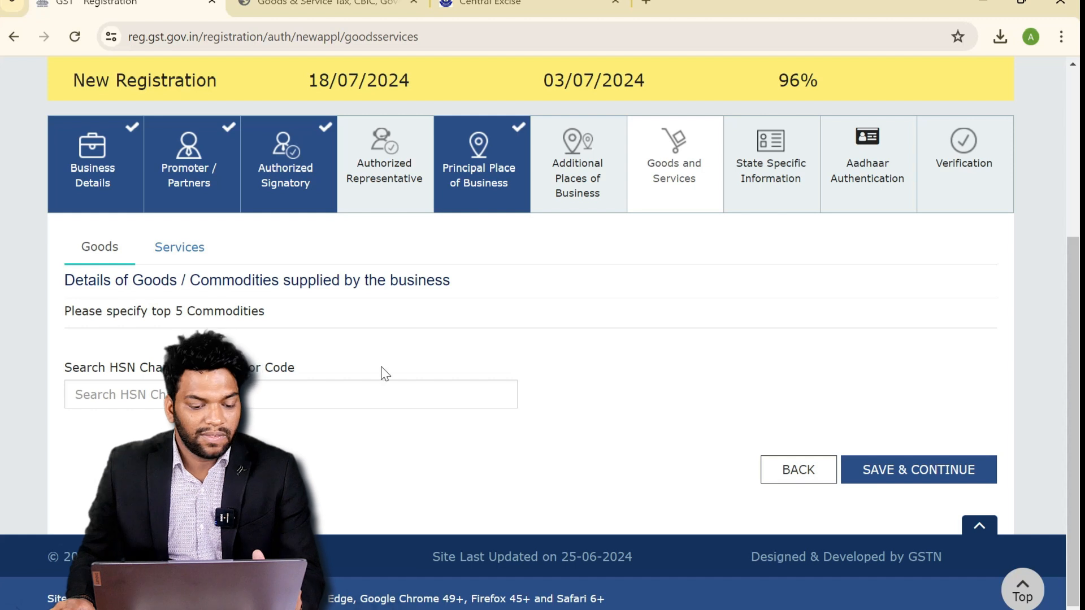
{"action": "left_click", "coordinate": [178, 248]}
{"action": "left_click", "coordinate": [103, 251]}
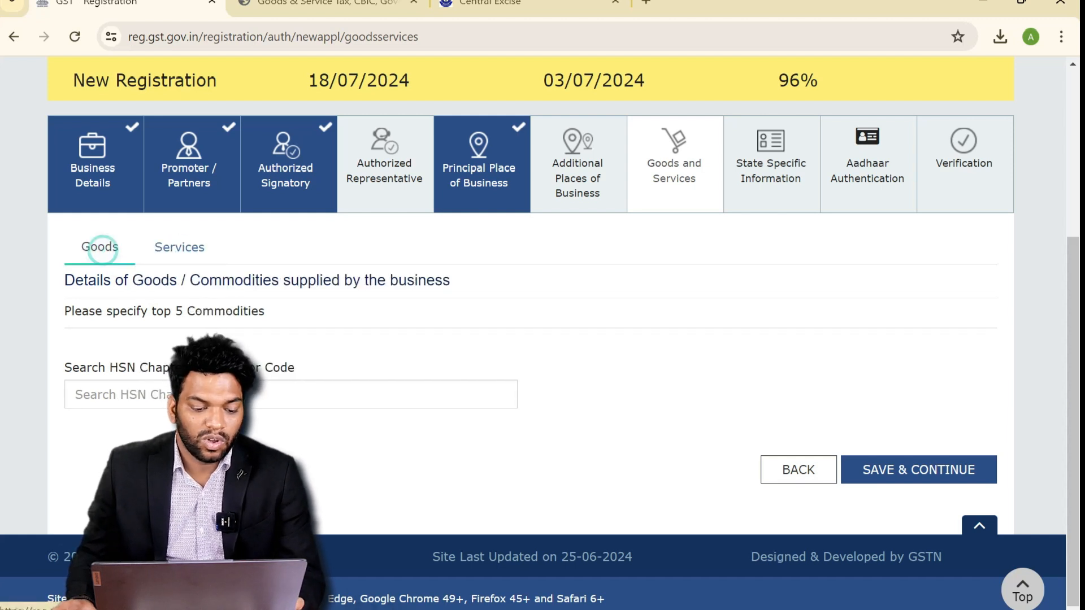
{"action": "left_click", "coordinate": [75, 395]}
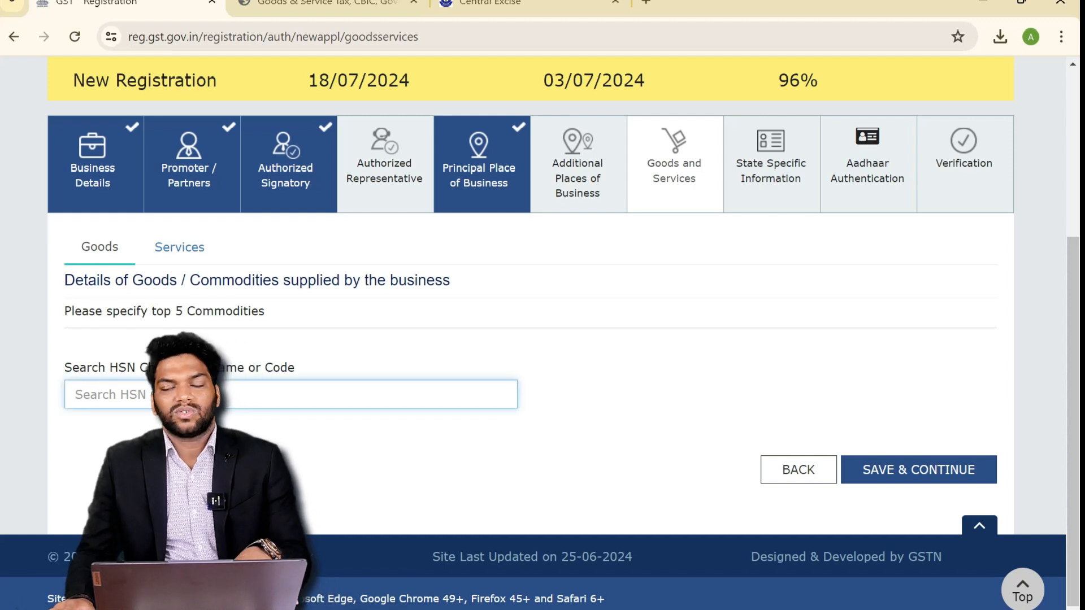
{"action": "type", "text": "87"}
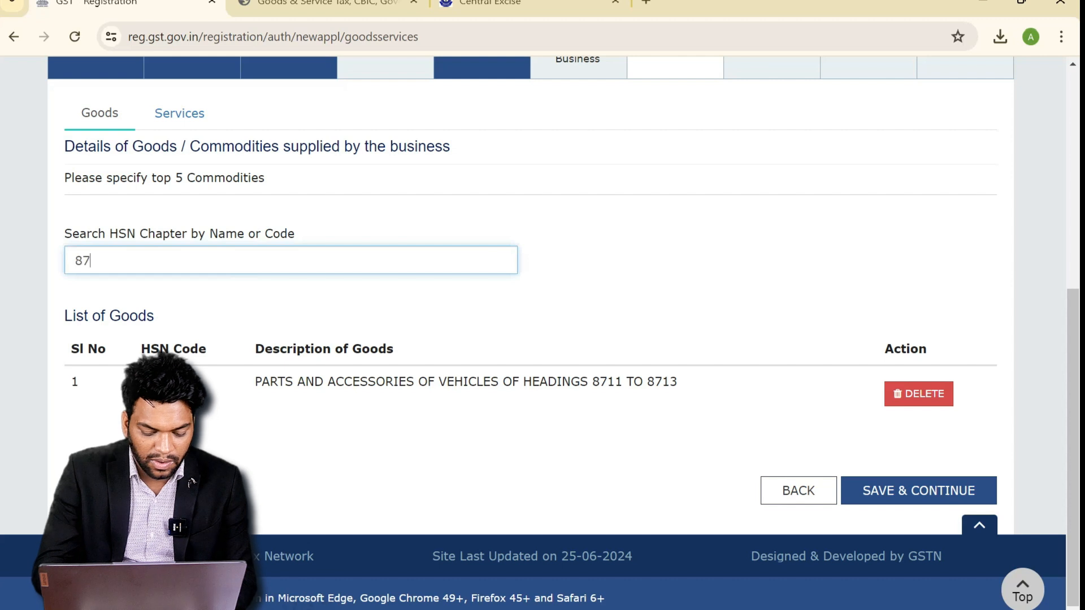
{"action": "type", "text": "14"}
{"action": "left_click", "coordinate": [293, 321]}
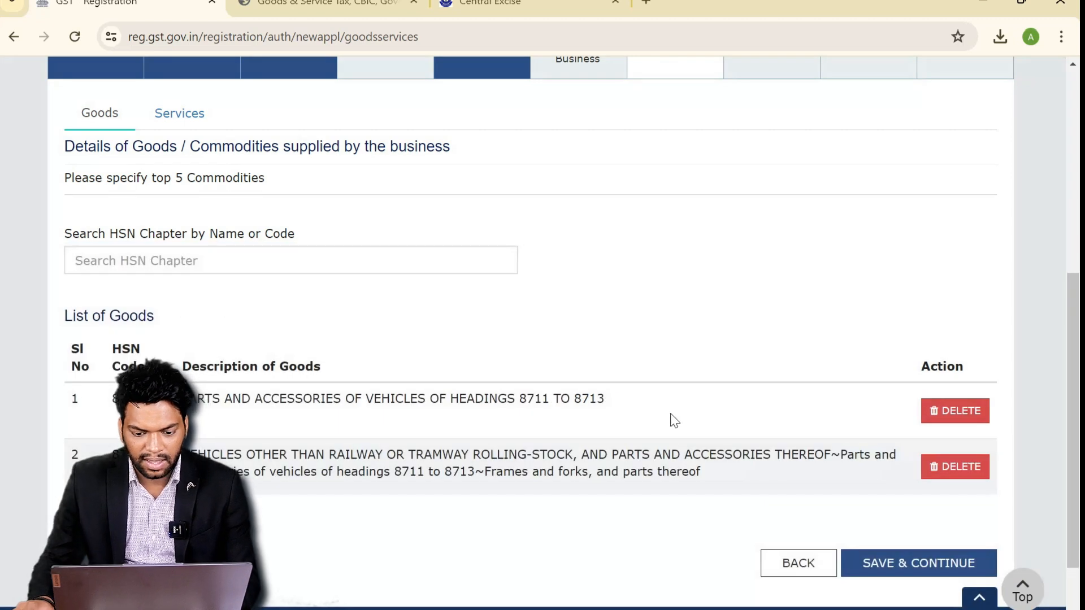
{"action": "scroll", "coordinate": [677, 361], "scroll_direction": "down", "scroll_amount": 2}
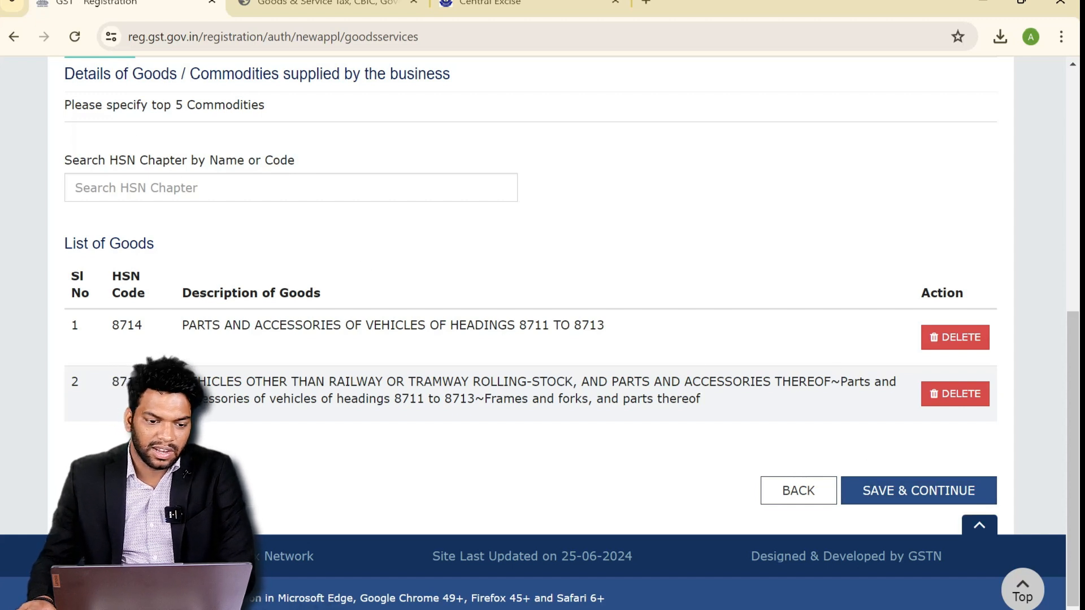
{"action": "scroll", "coordinate": [179, 209], "scroll_direction": "up", "scroll_amount": 3}
{"action": "left_click", "coordinate": [180, 212]}
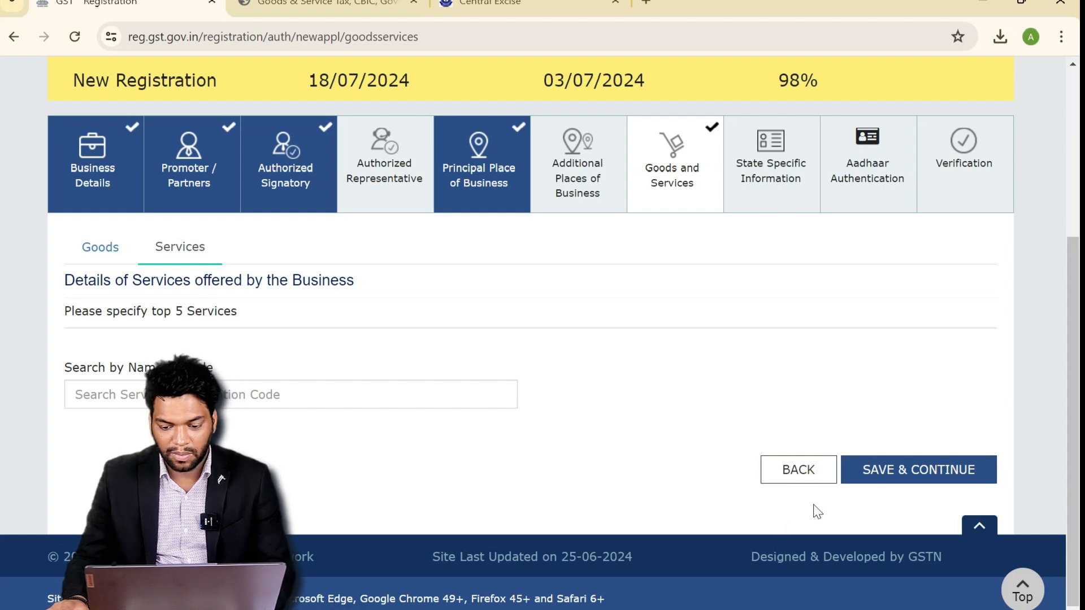
- Add service 9987 for office and accounting machinery maintenance and repair, then save
{"action": "type", "text": "9987"}
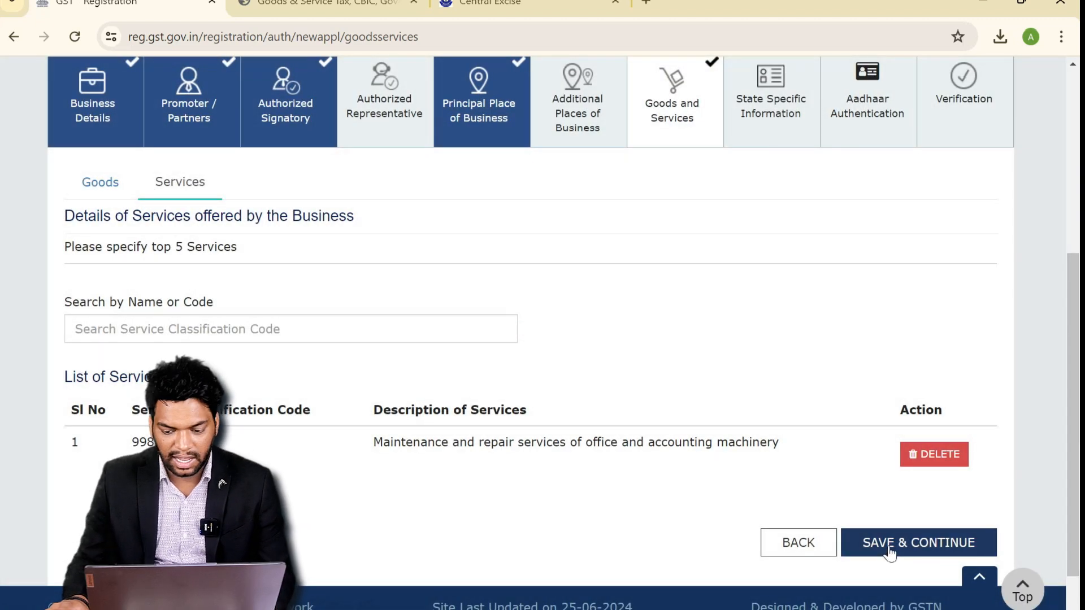
{"action": "left_click", "coordinate": [889, 553]}
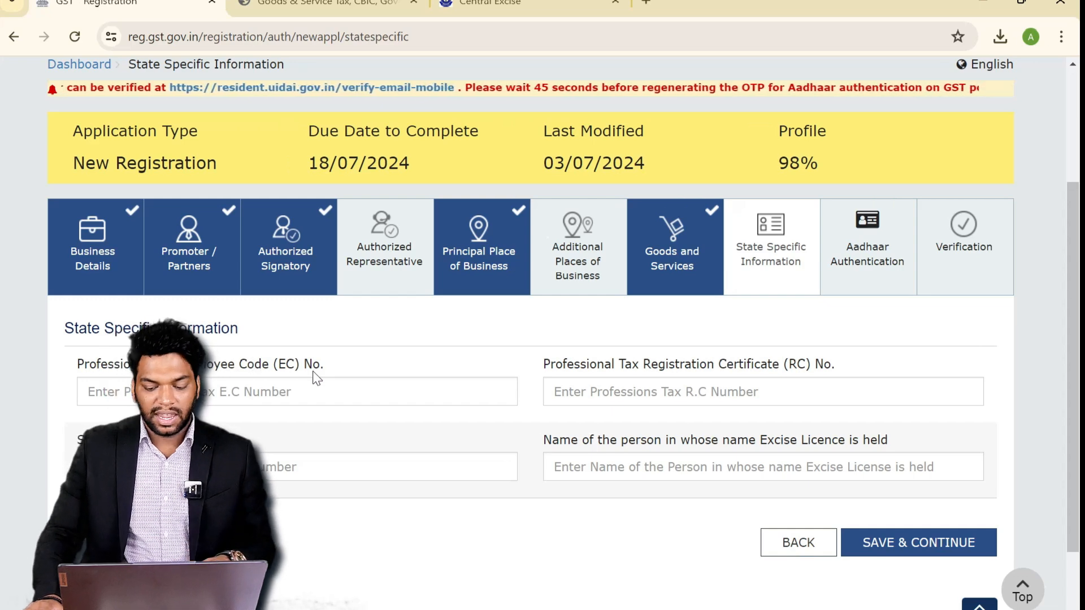
- Save State Specific Information and the Aadhaar Authentication opt-in of Yes
{"action": "left_click", "coordinate": [884, 541]}
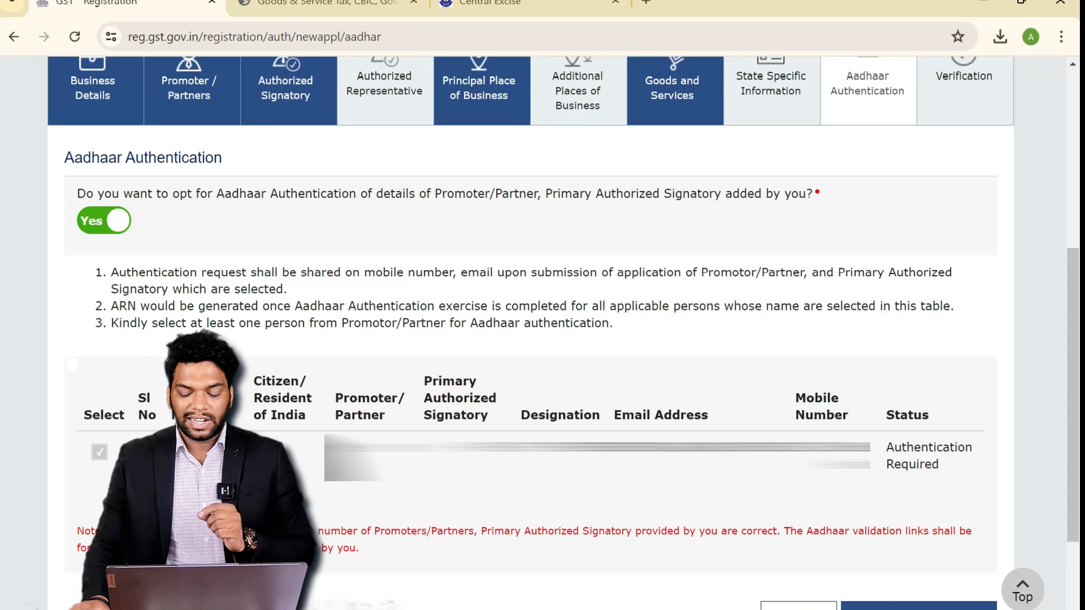
{"action": "scroll", "coordinate": [888, 489], "scroll_direction": "down", "scroll_amount": 2}
{"action": "left_click", "coordinate": [913, 544]}
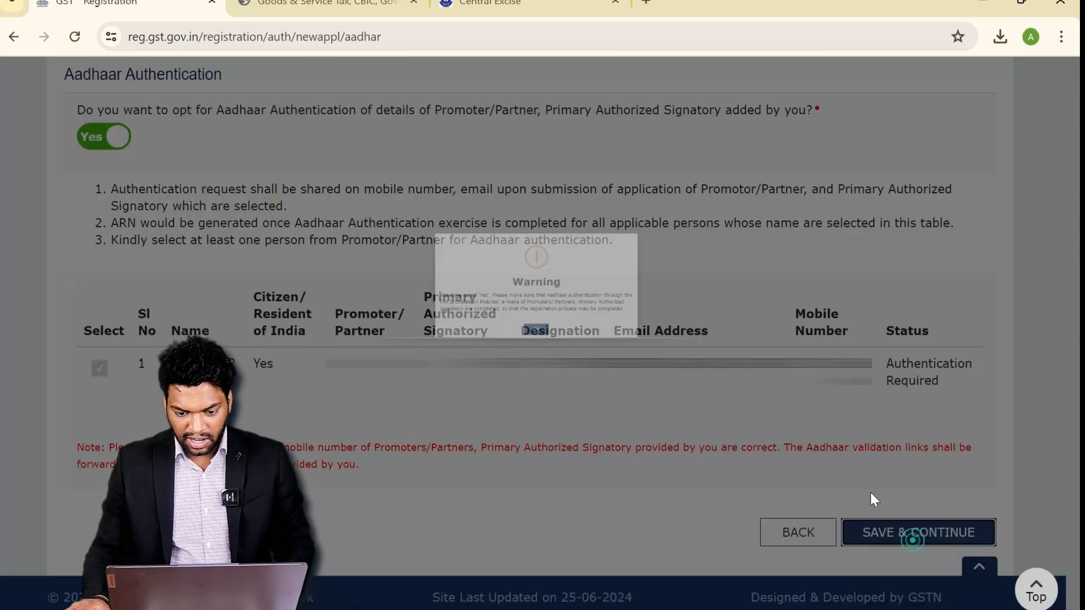
- Dismiss the warning, affirm the declaration, select the authorized signatory, and submit with EVC
{"action": "left_click", "coordinate": [529, 350]}
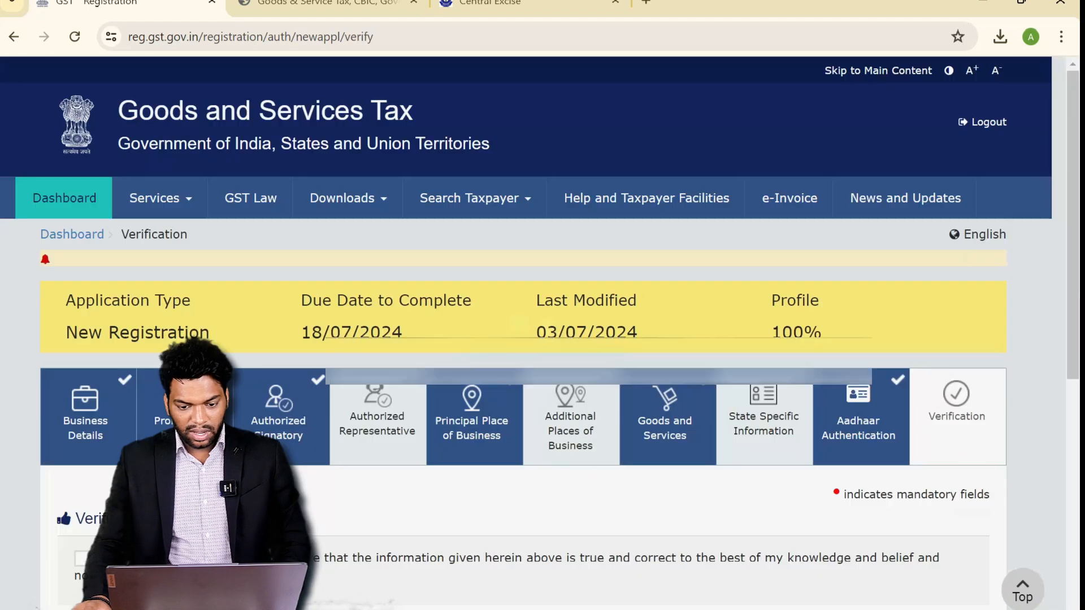
{"action": "scroll", "coordinate": [724, 378], "scroll_direction": "down", "scroll_amount": 3}
{"action": "left_click", "coordinate": [83, 304]}
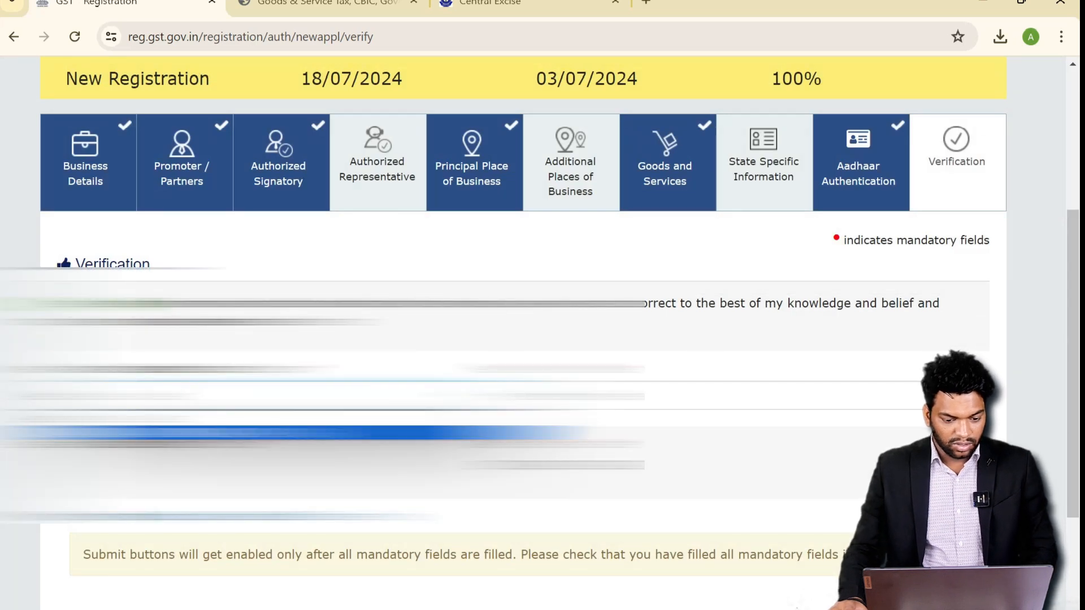
{"action": "left_click", "coordinate": [198, 433]}
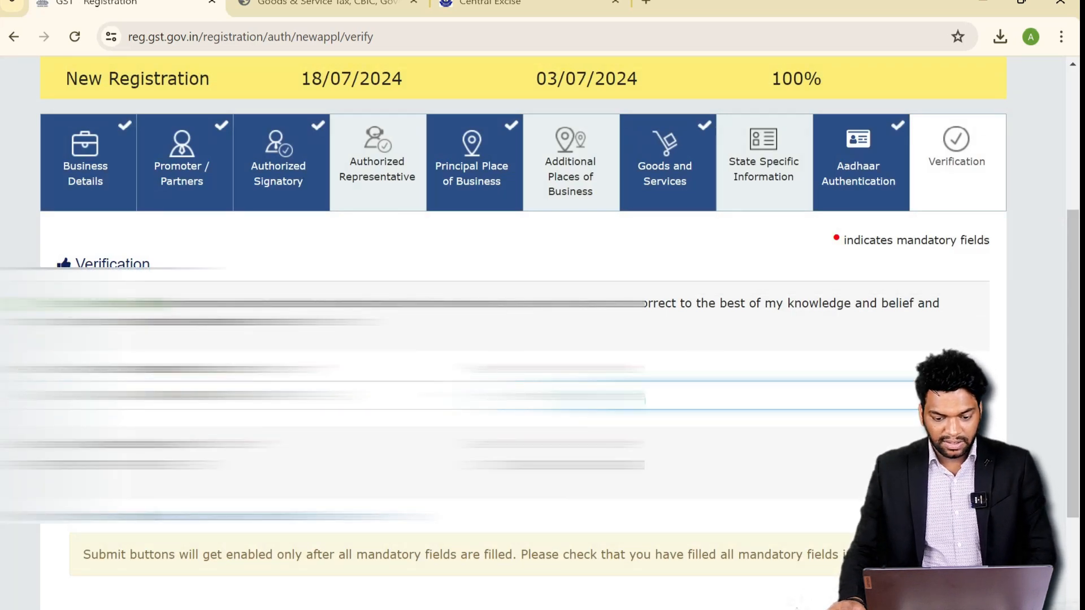
{"action": "scroll", "coordinate": [938, 518], "scroll_direction": "down", "scroll_amount": 2}
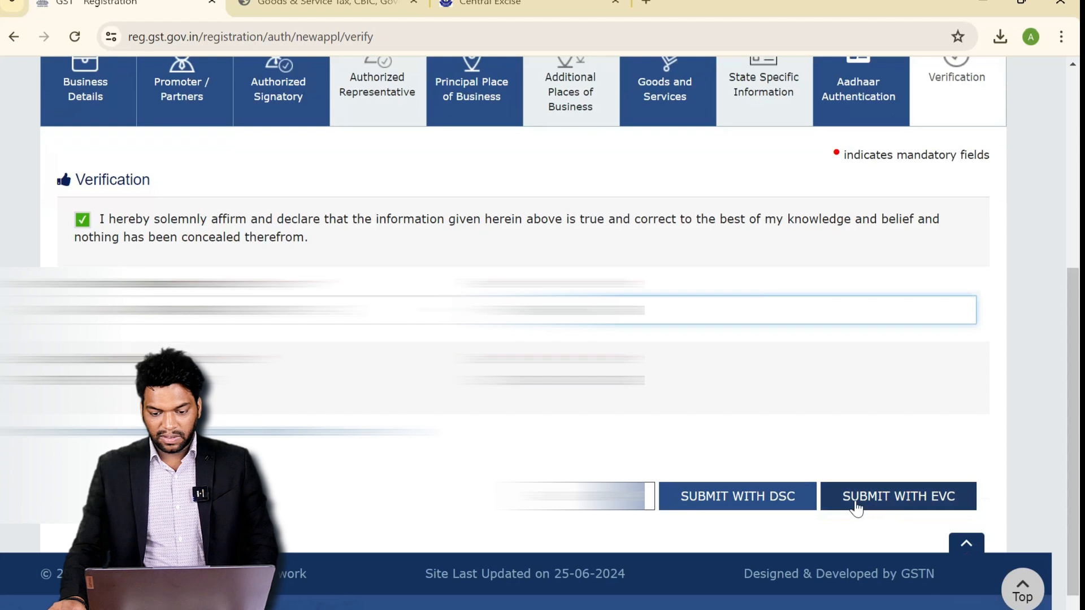
{"action": "left_click", "coordinate": [854, 500]}
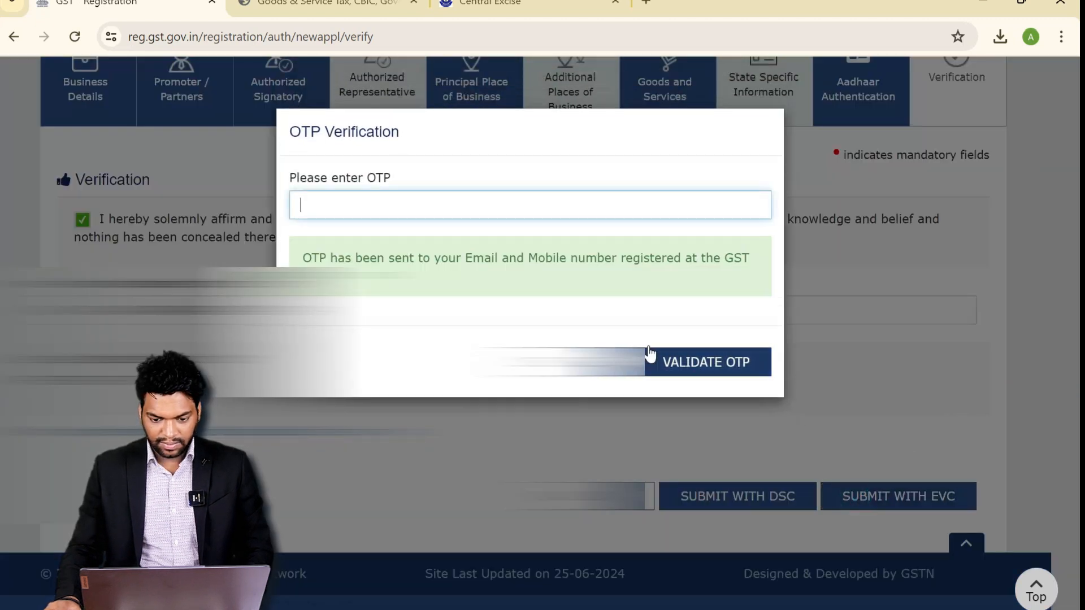